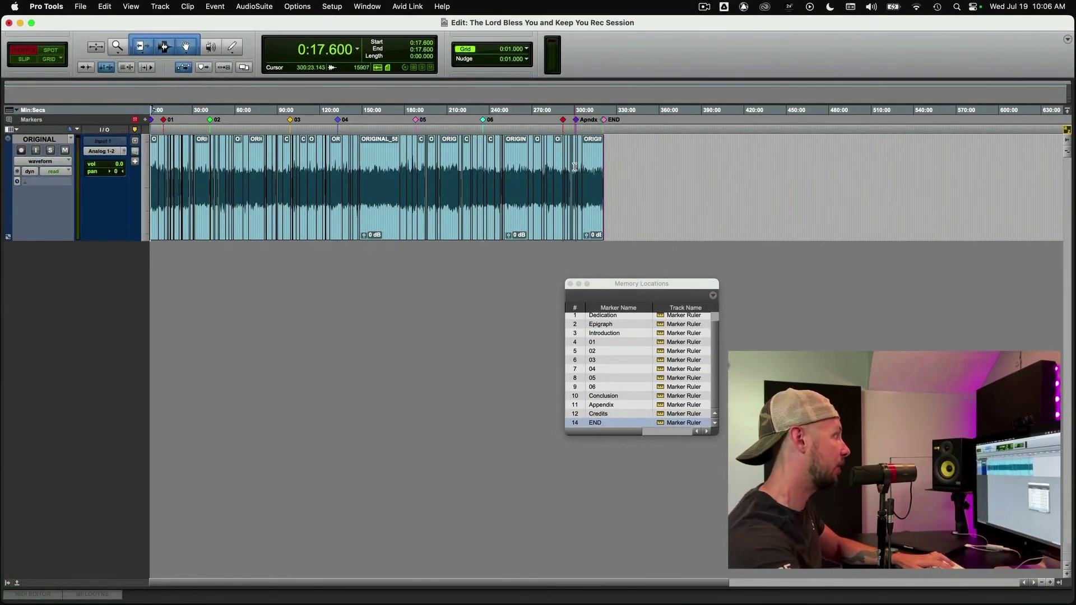
Jump to the END marker, then set the edit point partway through the track
left_click(596, 423)
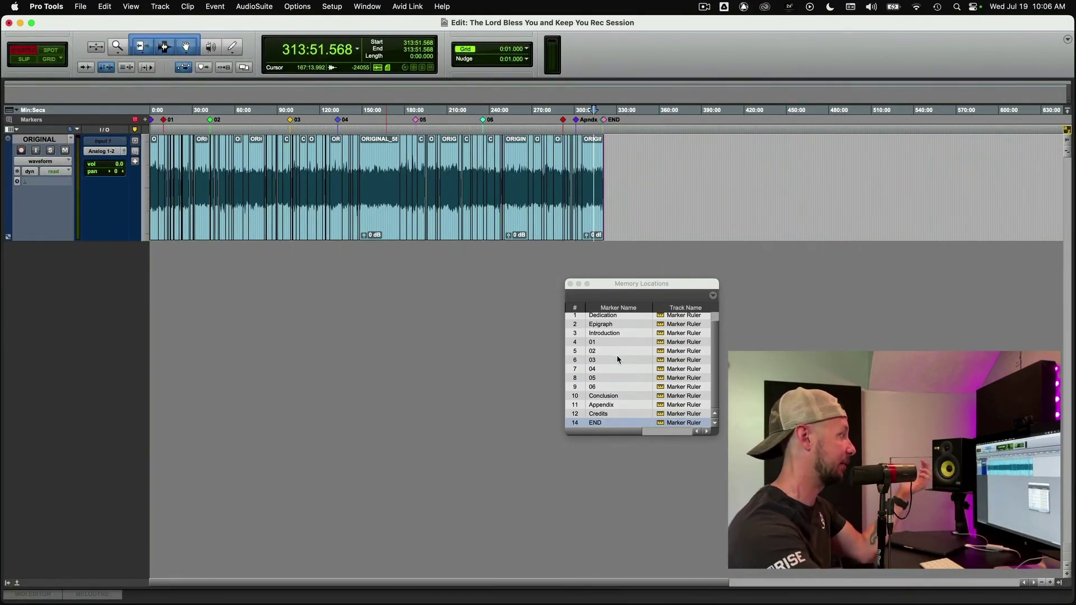
scroll(617, 355, "up", 1)
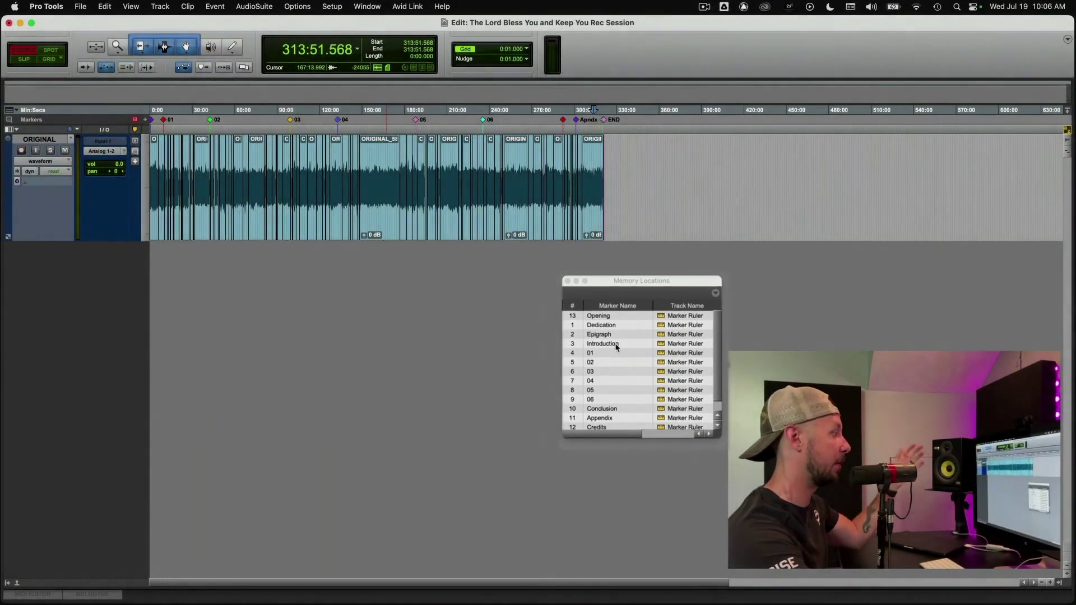
scroll(618, 355, "down", 1)
left_click(381, 161)
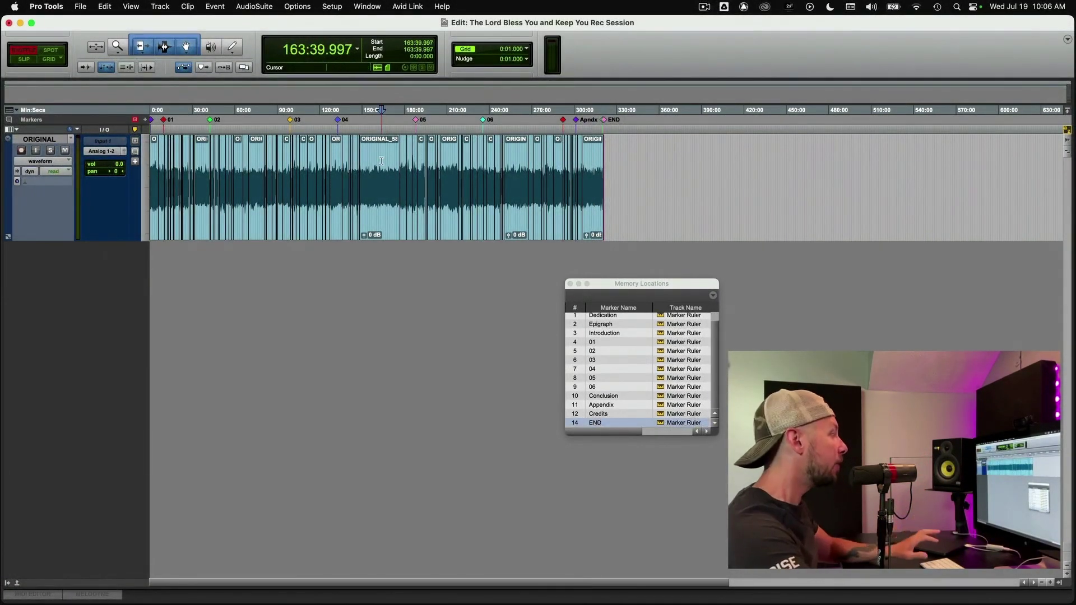
Return to the session start and zoom in far enough to see individual phrases
key("Return")
key("ctrl+3")
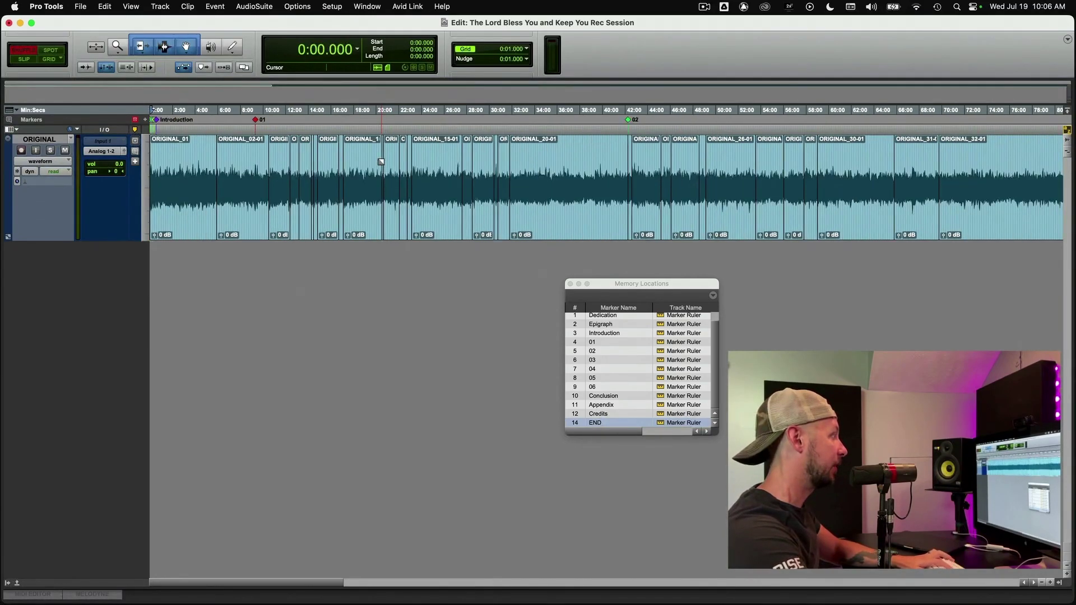
key("ctrl+4")
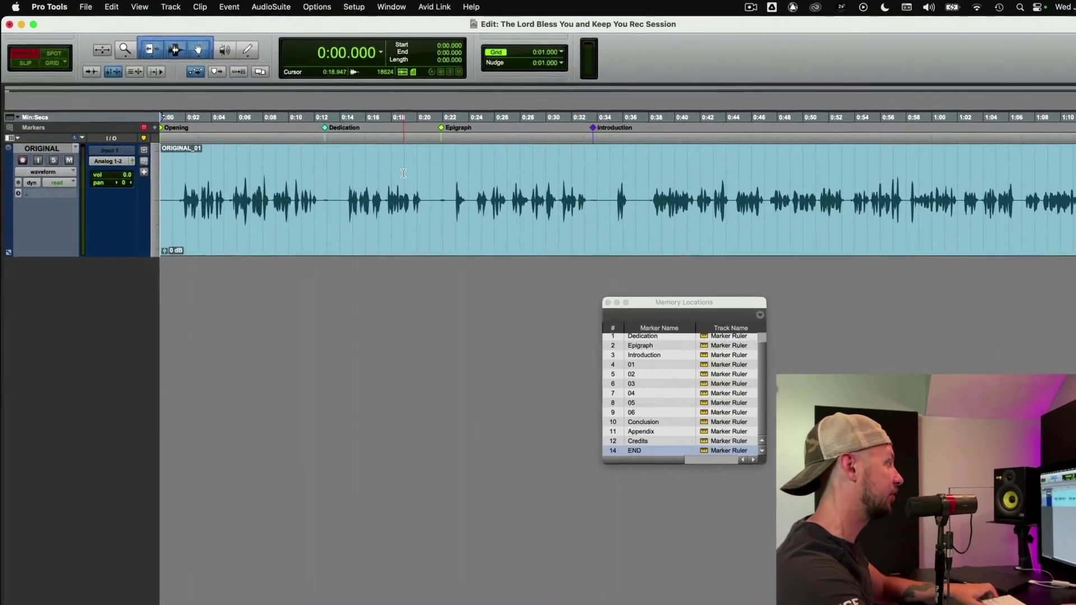
Scroll along the track and set the edit point at 10:56.567
scroll(420, 180, "right", 6)
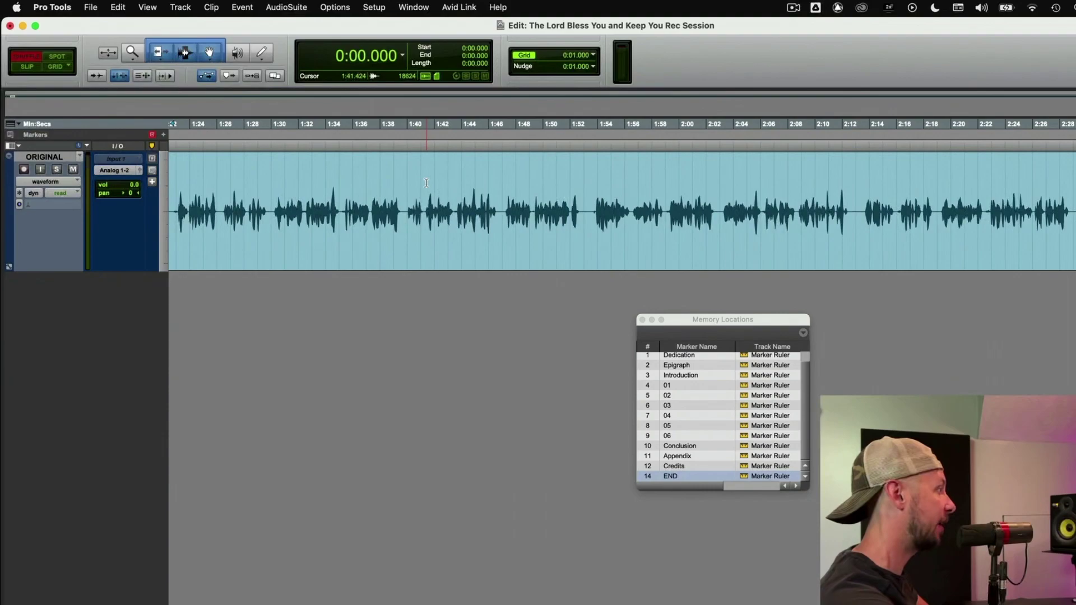
scroll(427, 183, "right", 12)
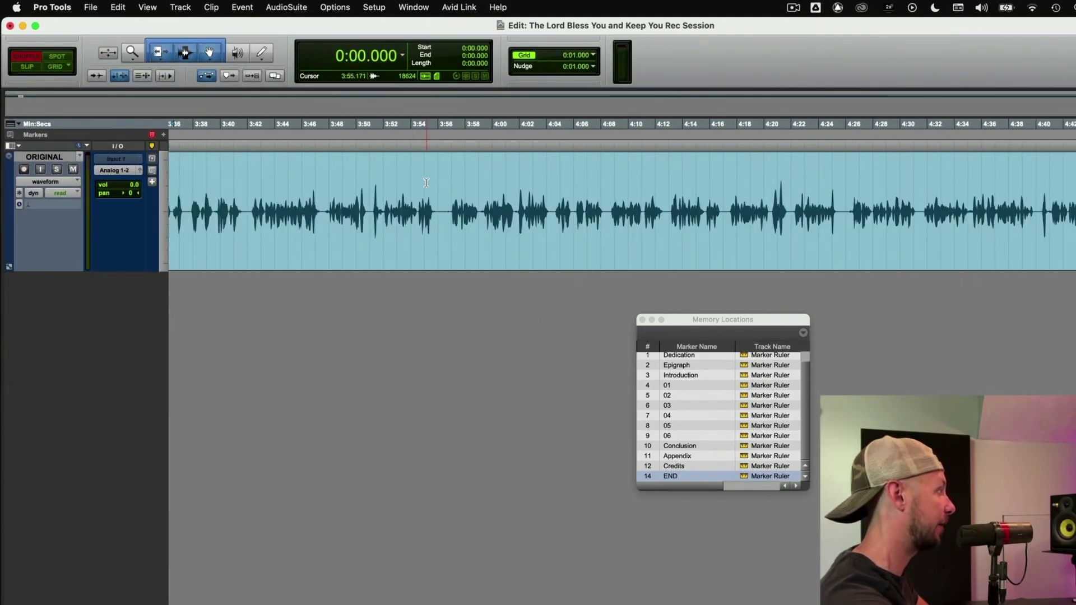
scroll(426, 183, "right", 16)
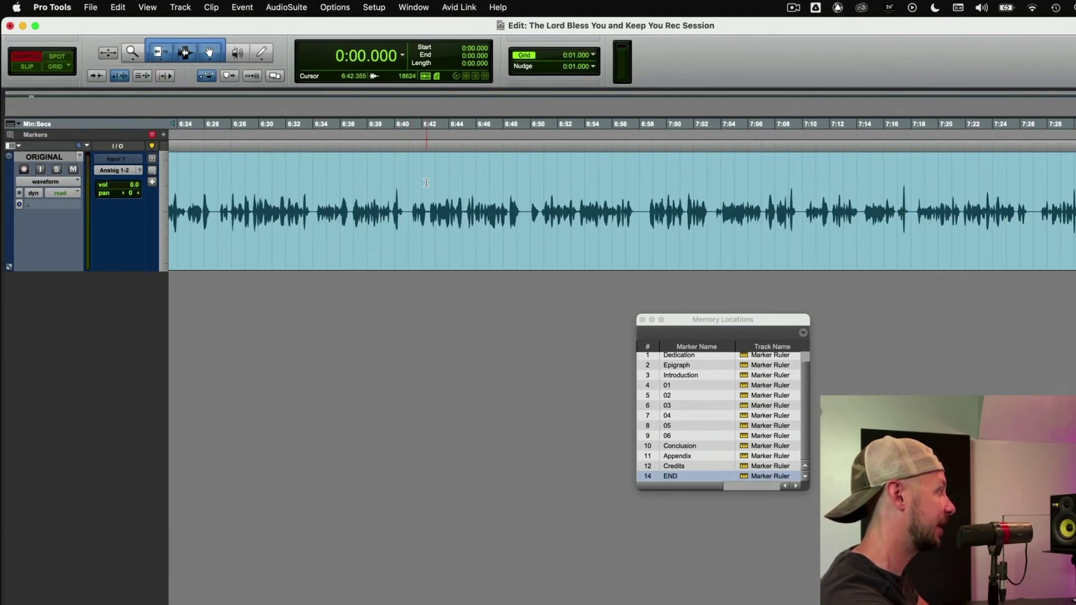
scroll(427, 183, "right", 4)
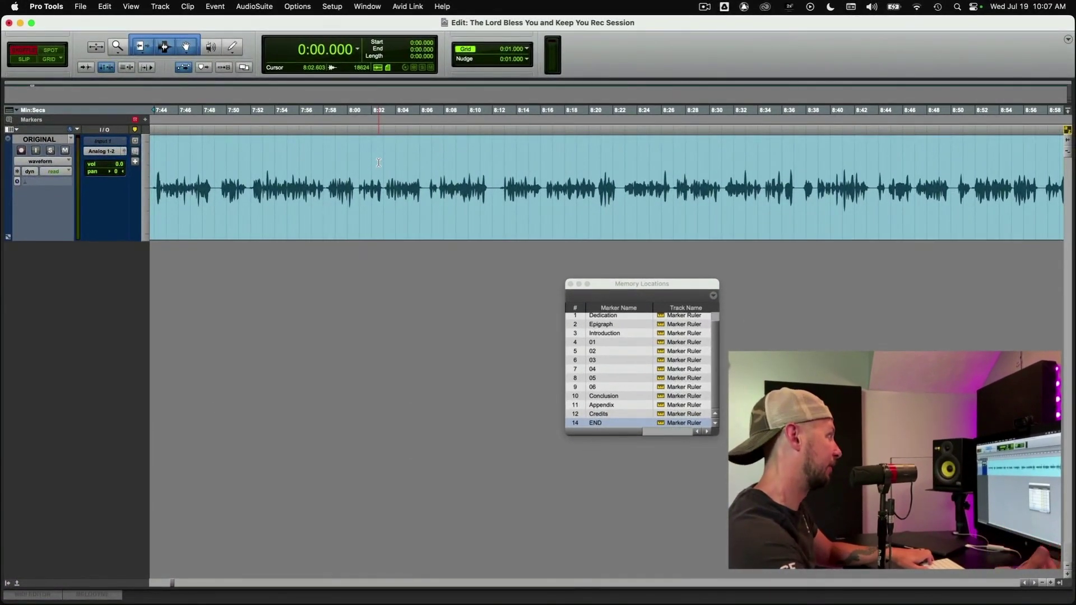
scroll(379, 163, "right", 10)
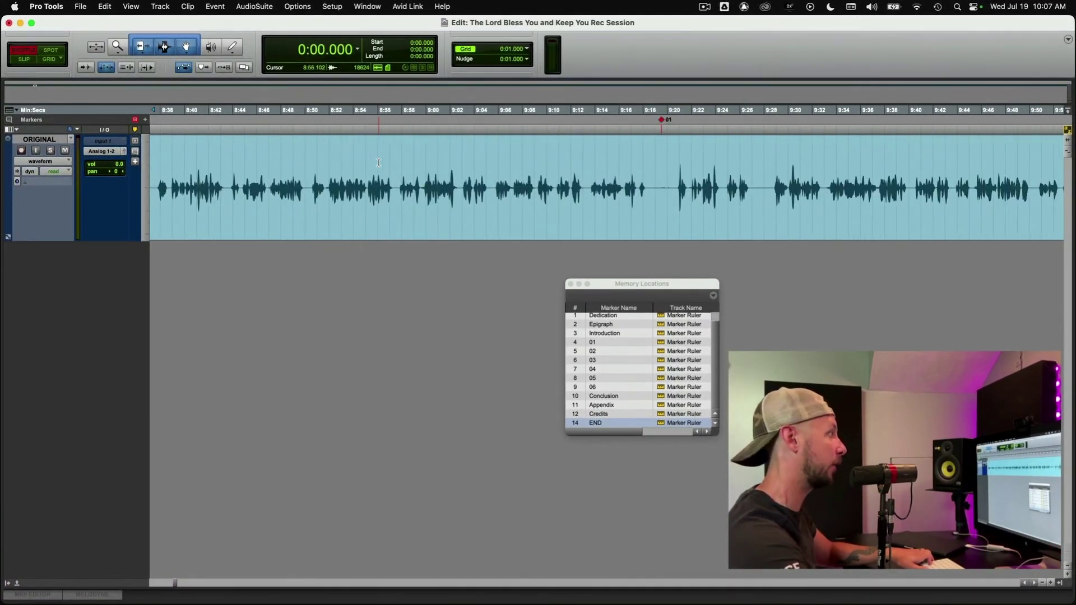
scroll(378, 163, "right", 4)
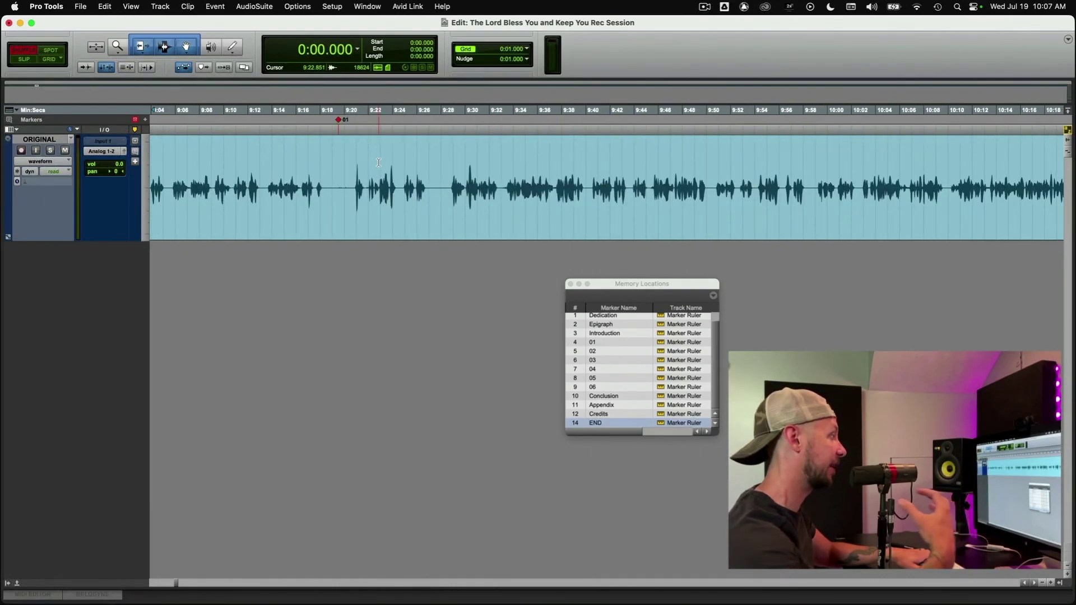
scroll(379, 163, "right", 15)
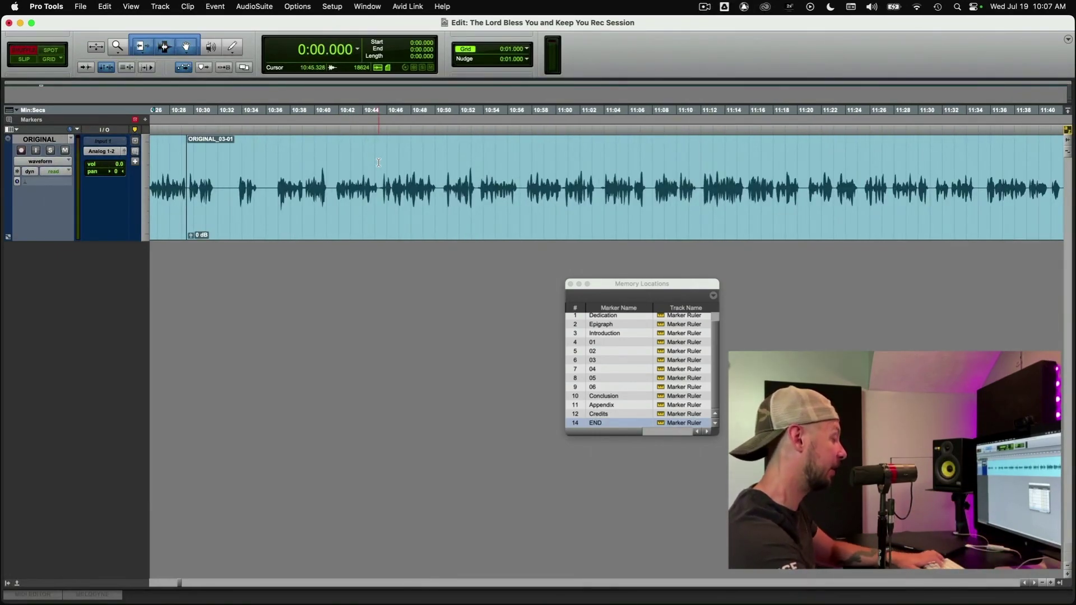
left_click(515, 164)
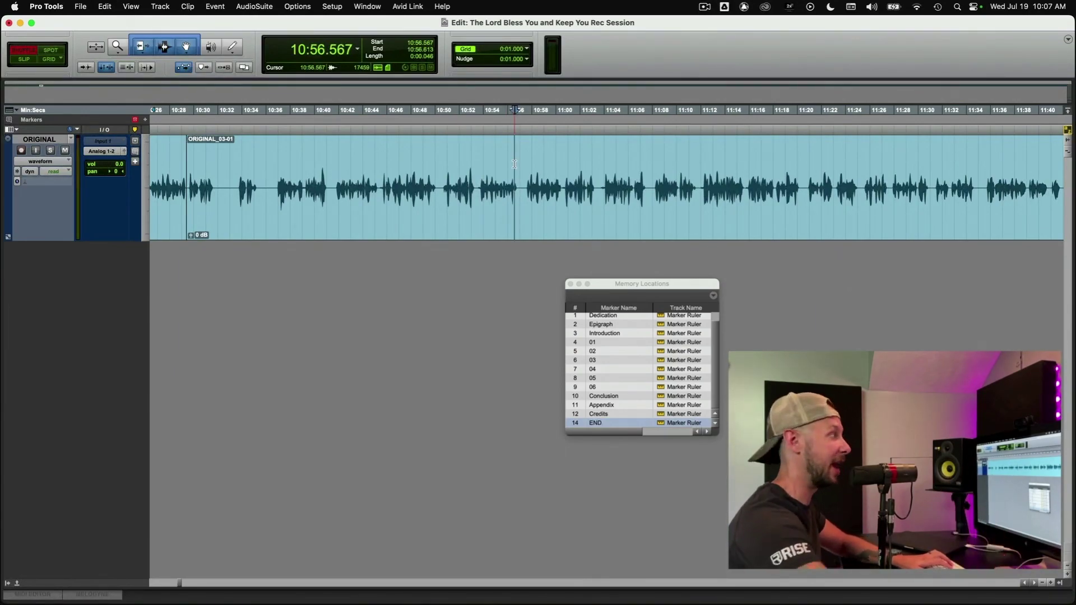
scroll(514, 164, "left", 3)
Set the edit point just after the Epigraph marker, at 0:24.102
key("Return")
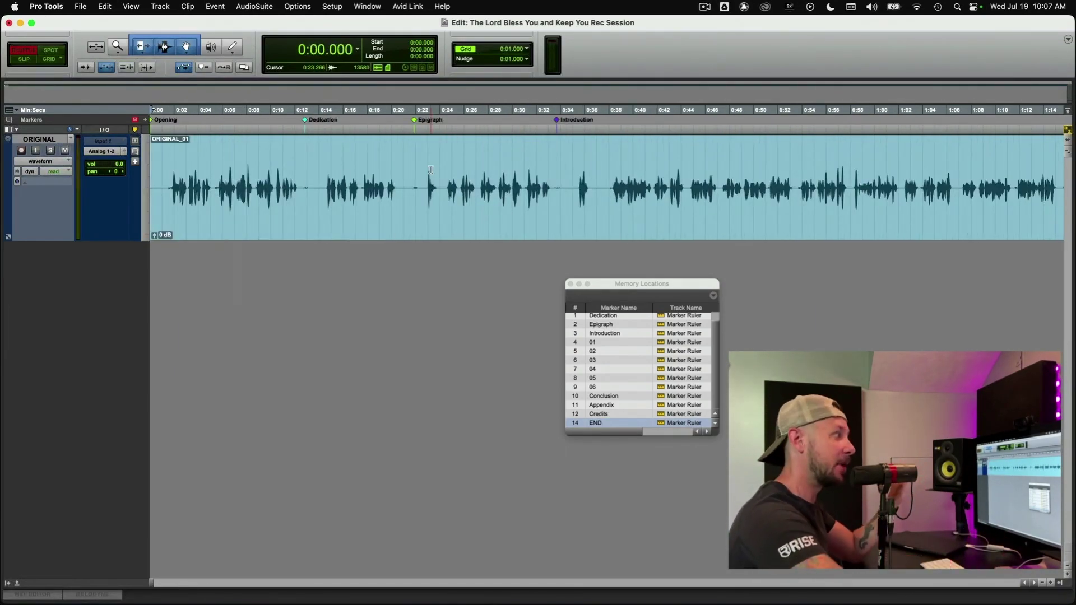
left_click(450, 162)
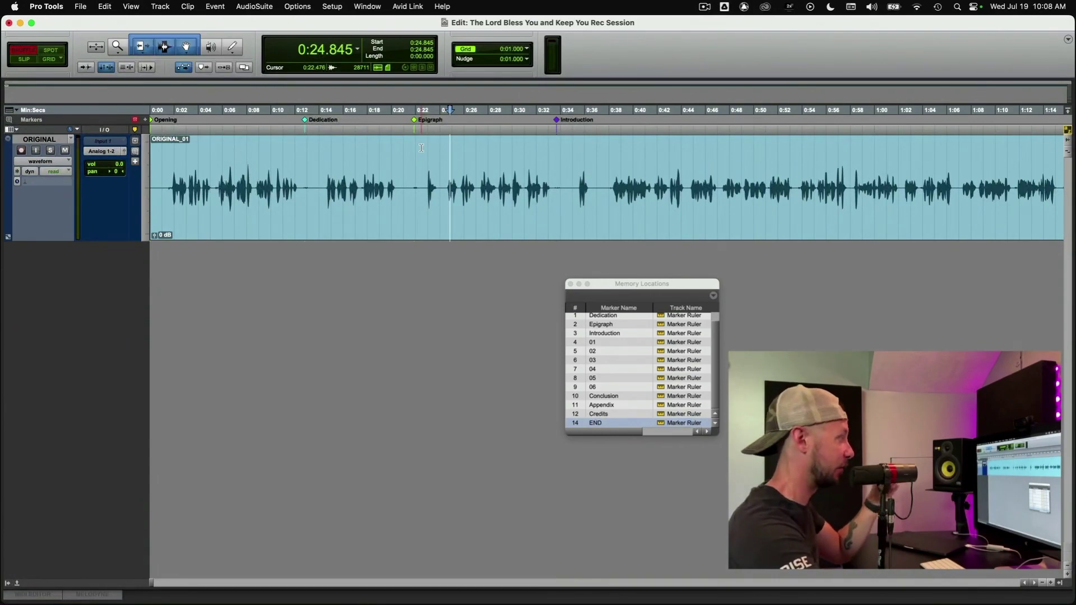
left_click(441, 158)
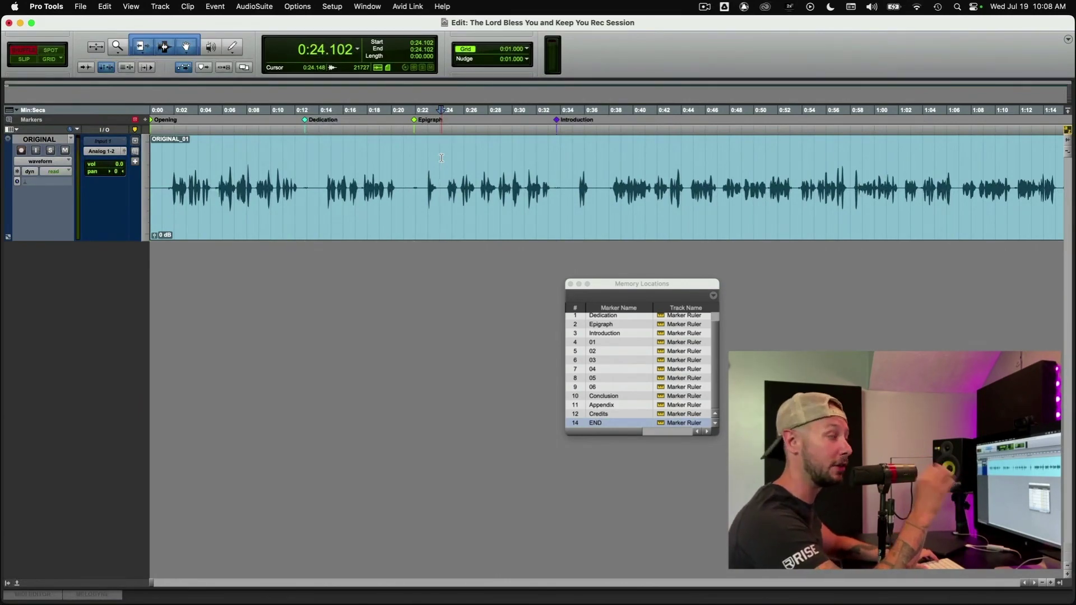
Zoom in on the opening narration and set the edit point at 0:10.913 before Dedication
key("Return")
key("super+bracketright")
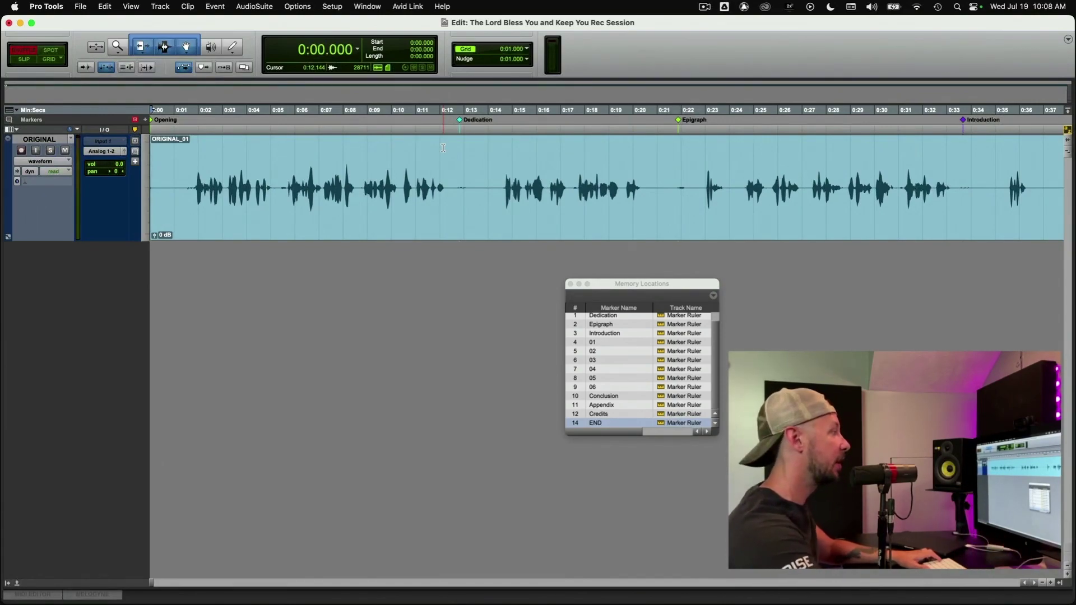
left_click(413, 153)
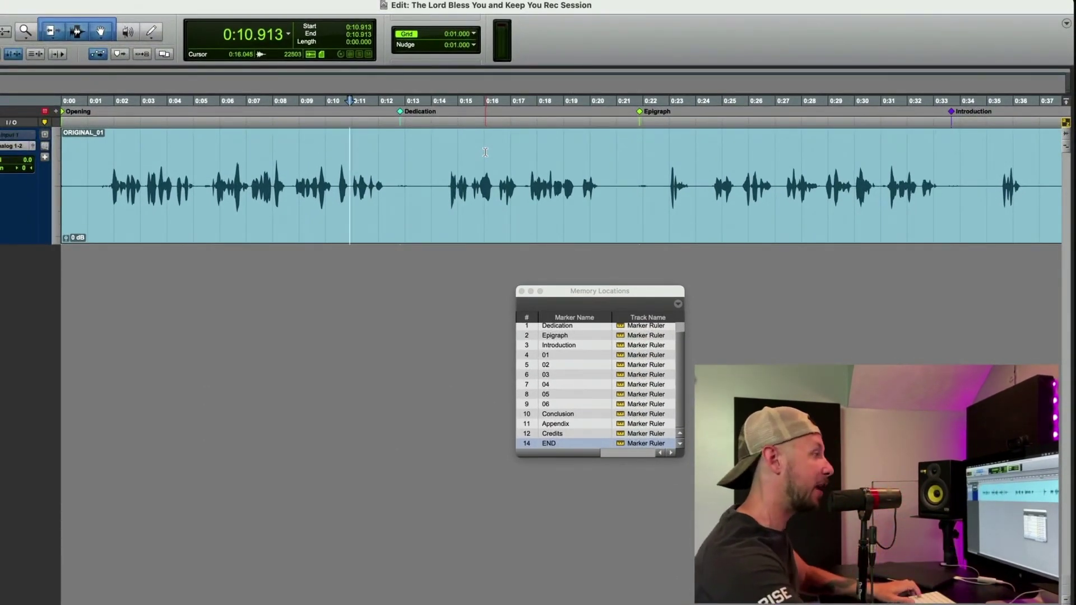
Scroll right through the narration, making test selections starting around 0:53
scroll(486, 152, "right", 10)
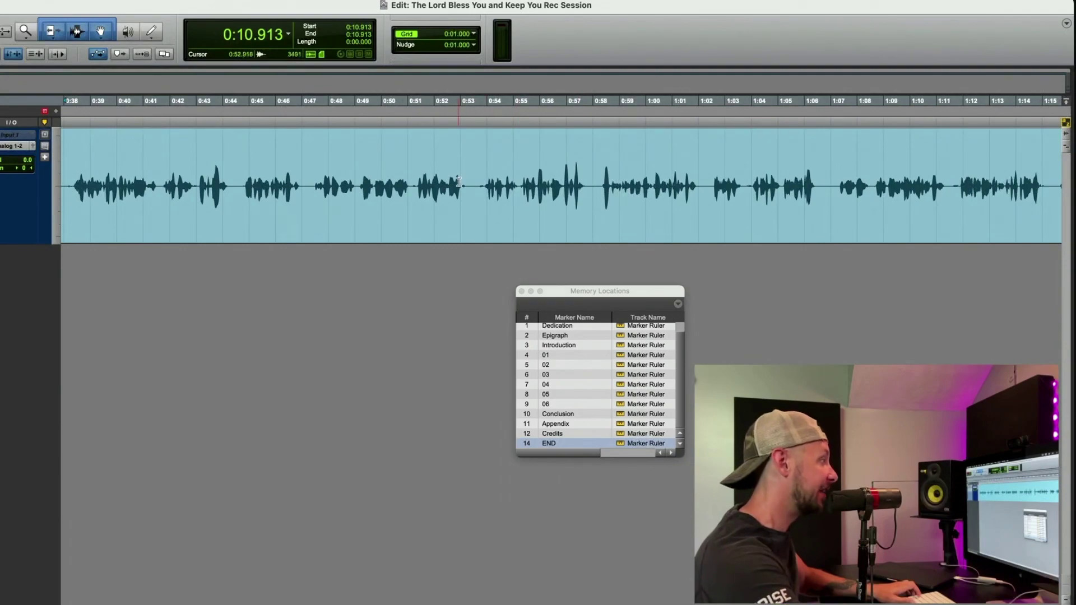
left_click_drag(460, 181, 476, 180)
scroll(654, 173, "right", 12)
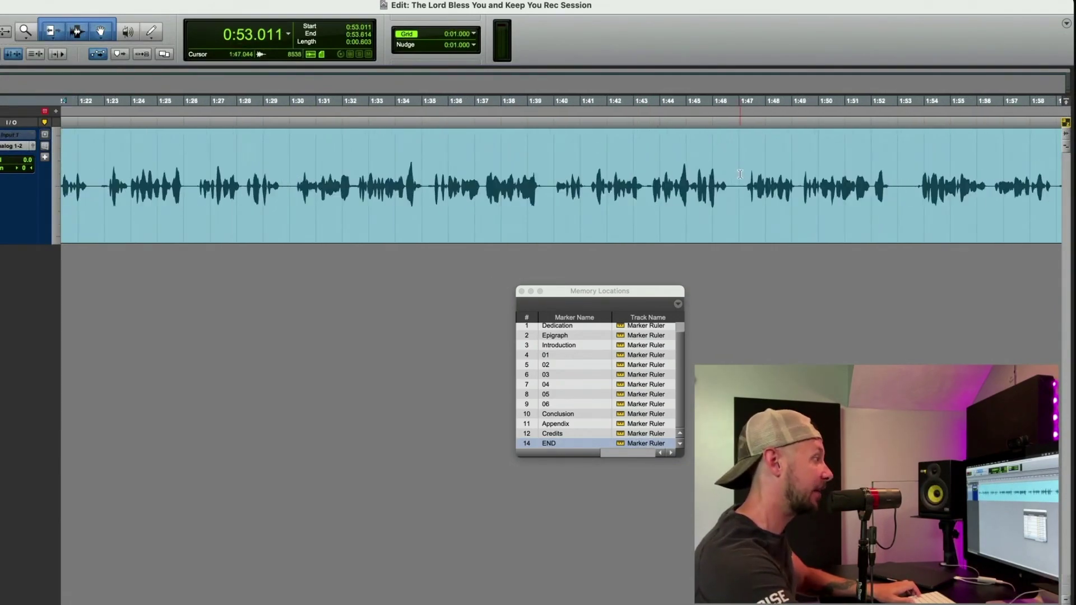
left_click_drag(732, 170, 797, 164)
scroll(742, 172, "right", 7)
Play the narration from 2:10.310 and stop, returning to that point
left_click(739, 147)
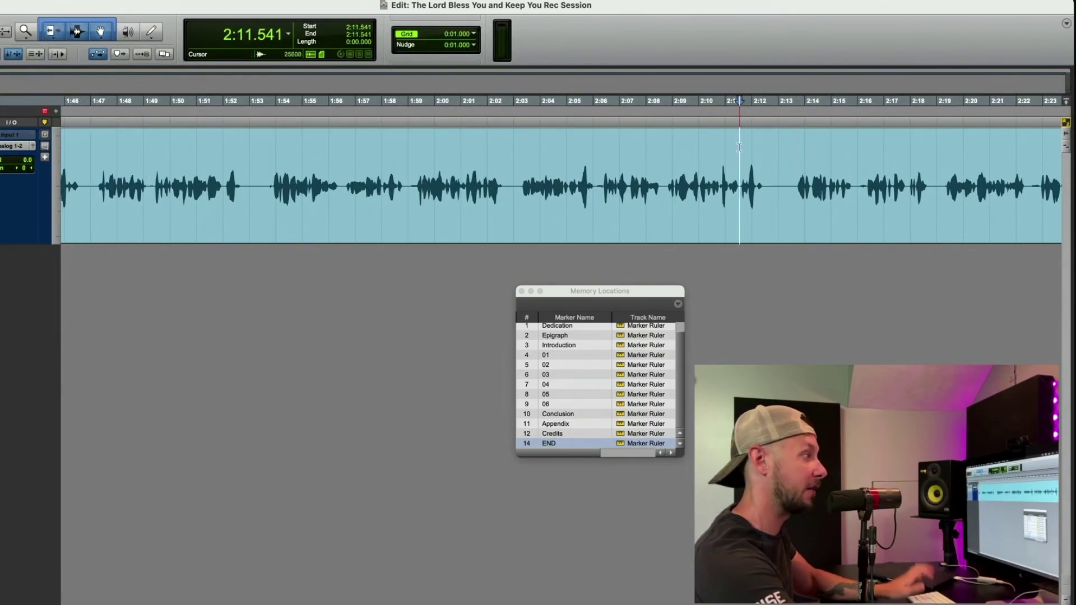
left_click(707, 149)
key("space")
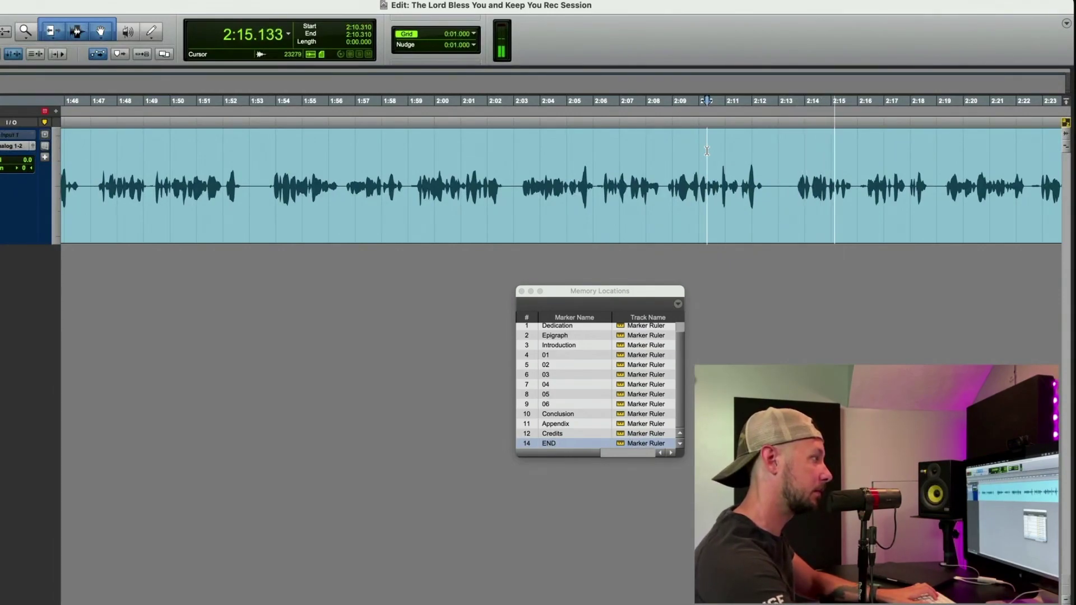
key("space")
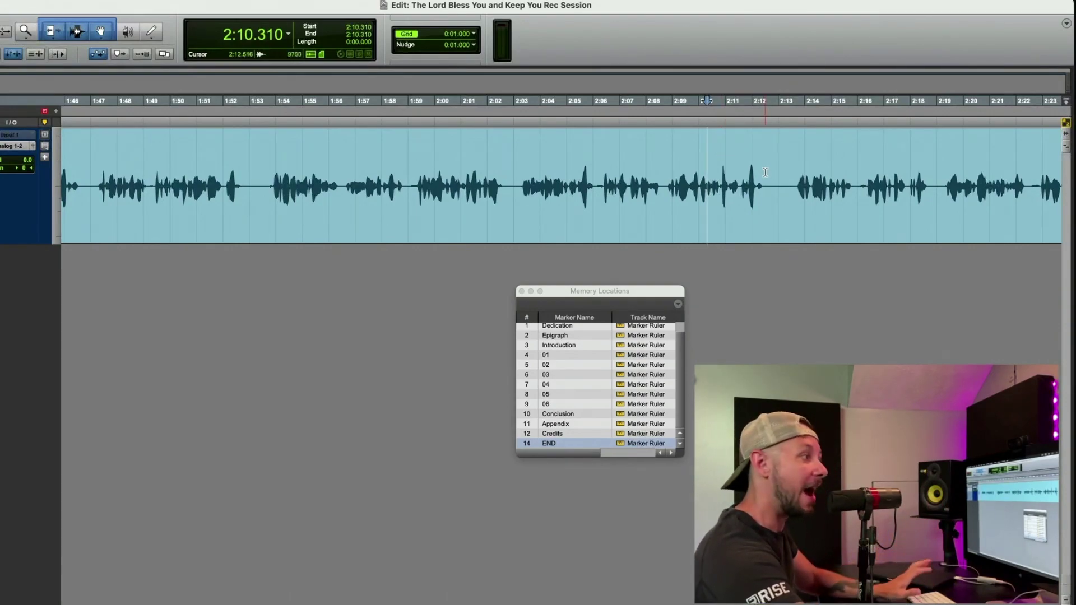
Select the phrases between 2:07.9 and 2:16, ending on the 2:12.353–2:13.723 silent gap
left_click_drag(765, 174, 645, 182)
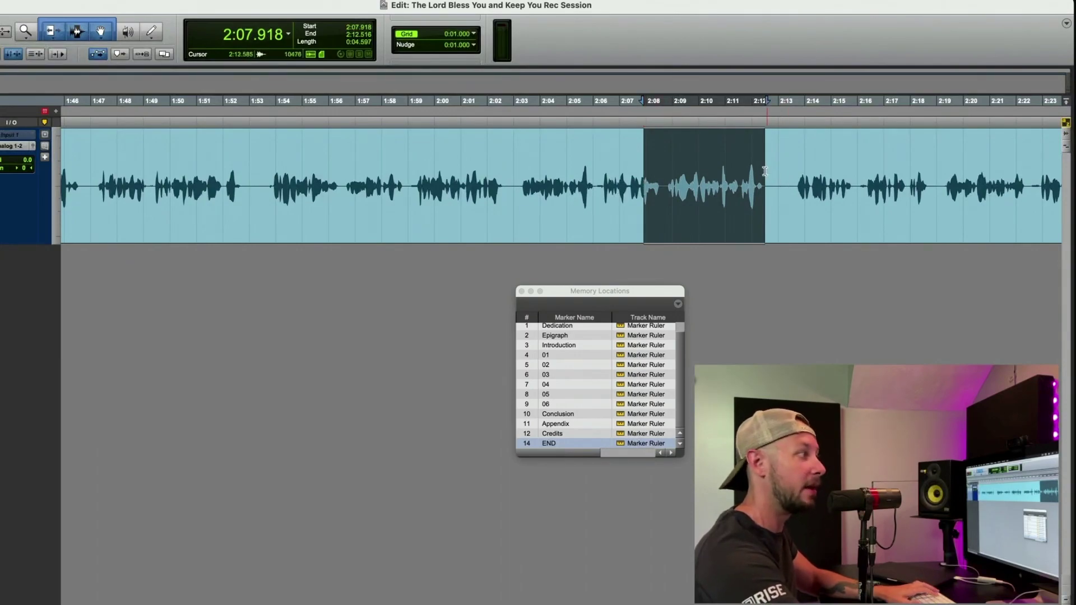
left_click_drag(786, 166, 858, 166)
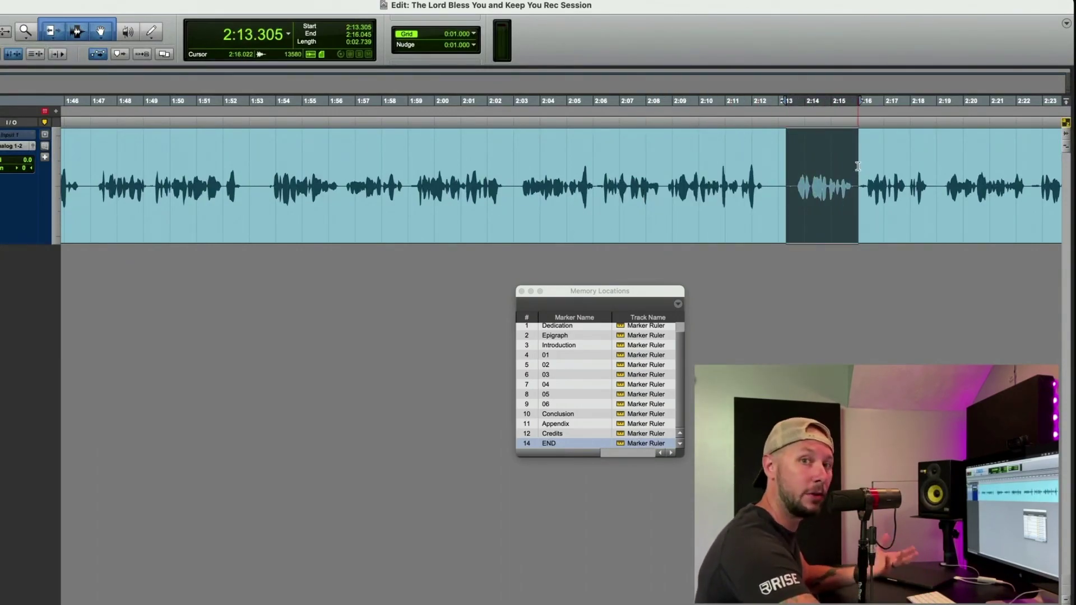
left_click(796, 177)
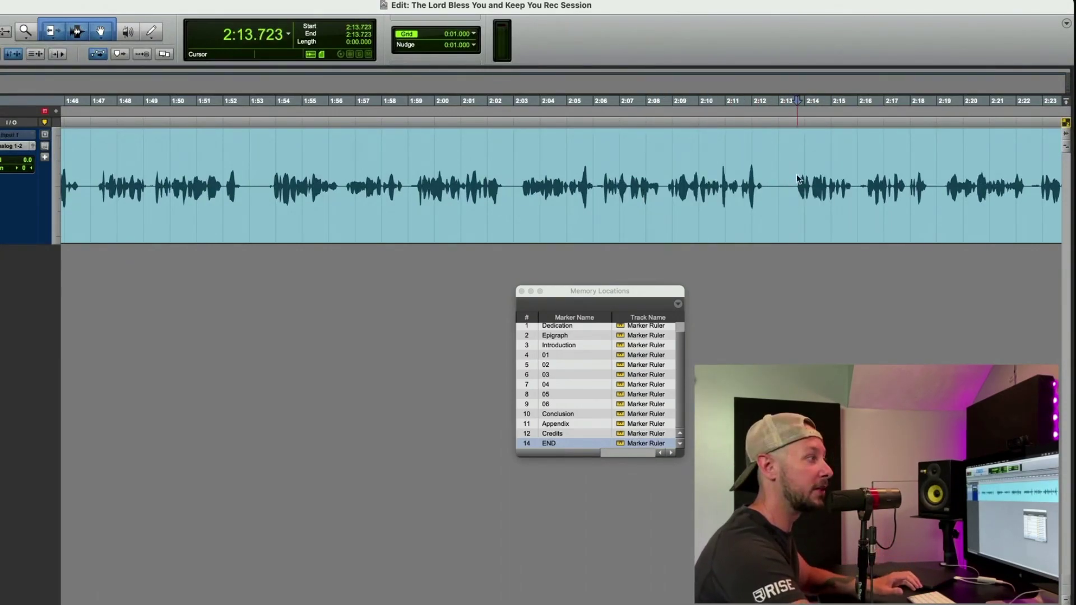
left_click_drag(797, 176, 758, 174)
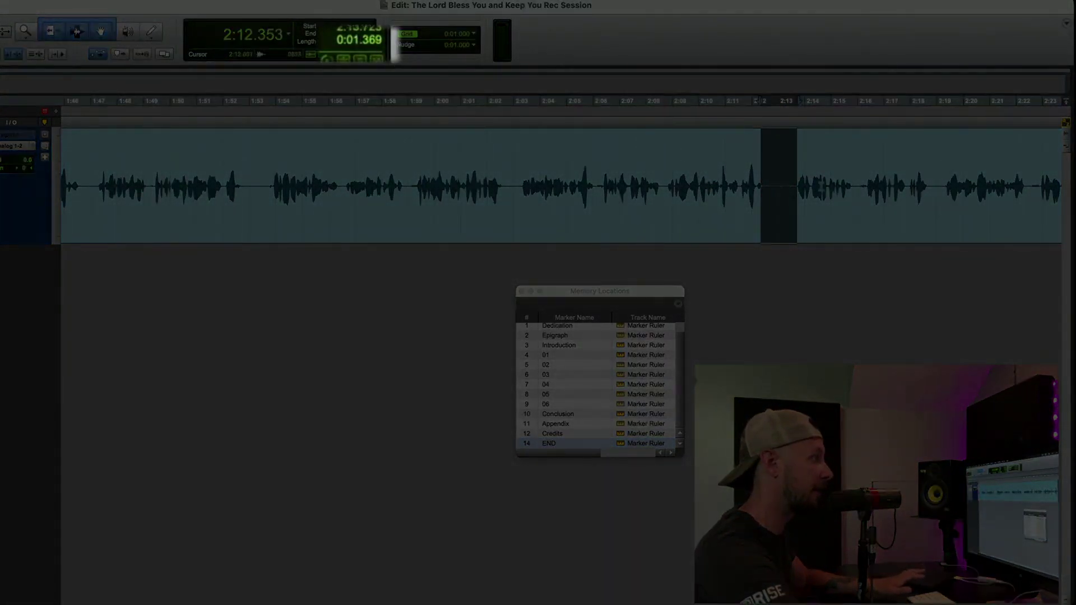
left_click(811, 159)
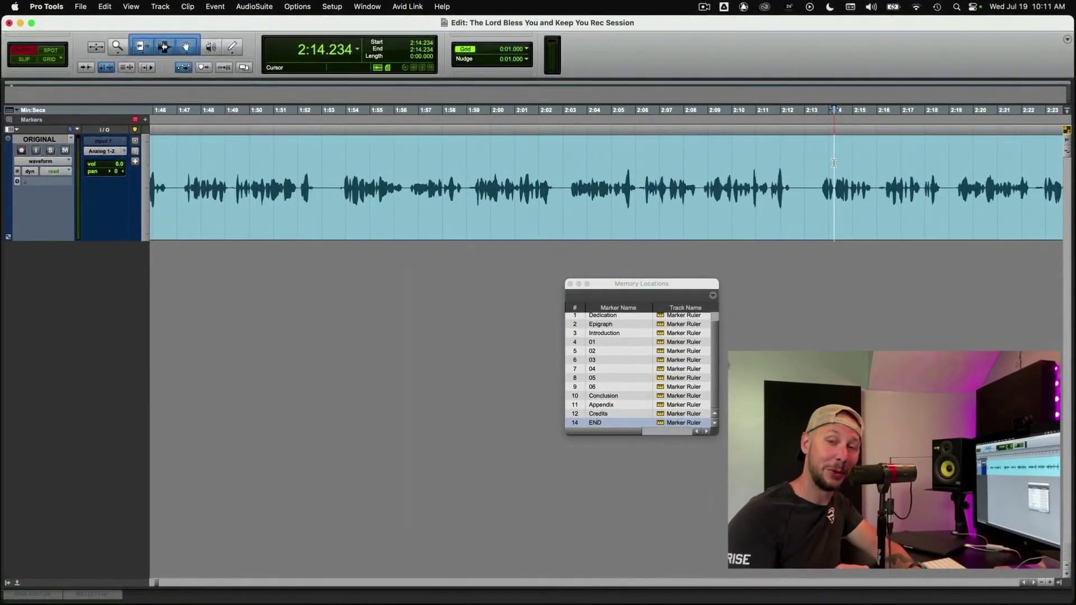
Set the edit point at 8:43.865 and zoom in around it
scroll(688, 164, "right", 10)
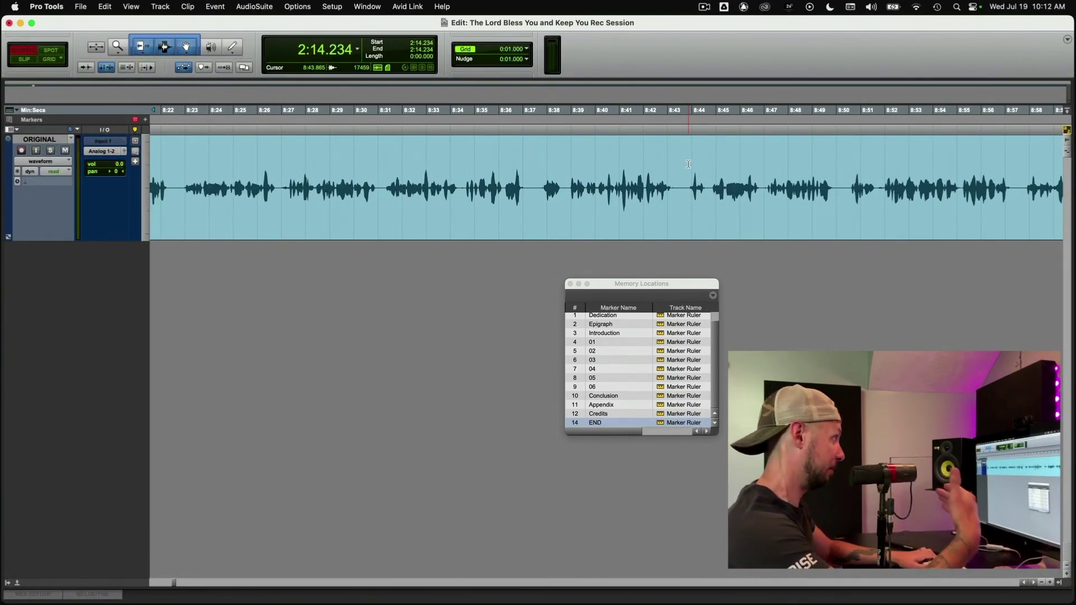
left_click(689, 164)
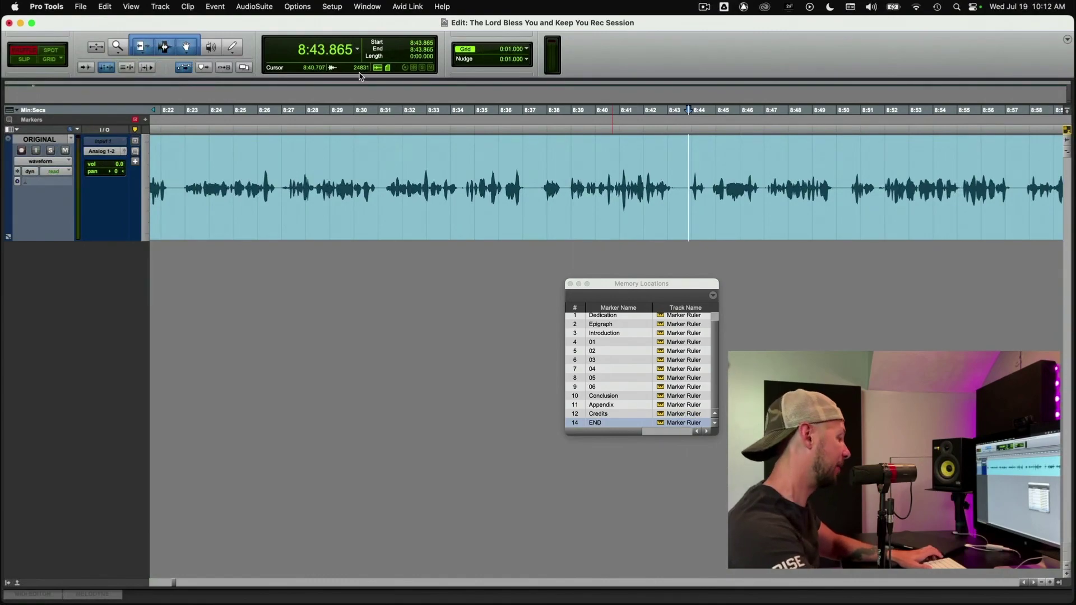
key("super+bracketright")
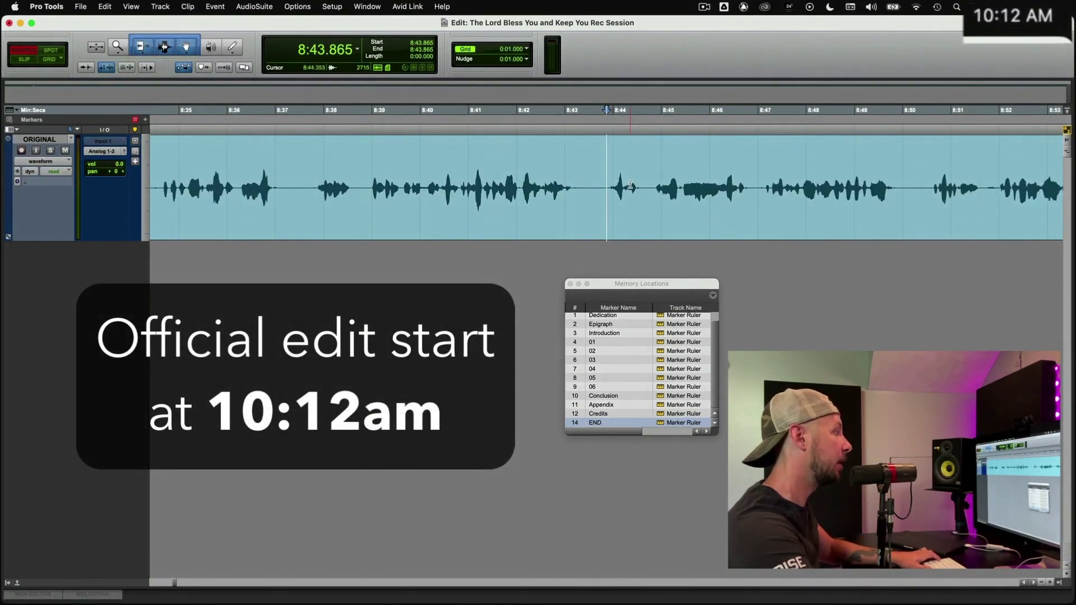
Jump to the ORIGINAL_03-01 start at 10:29.400, zooming in closely and back out
key("Tab")
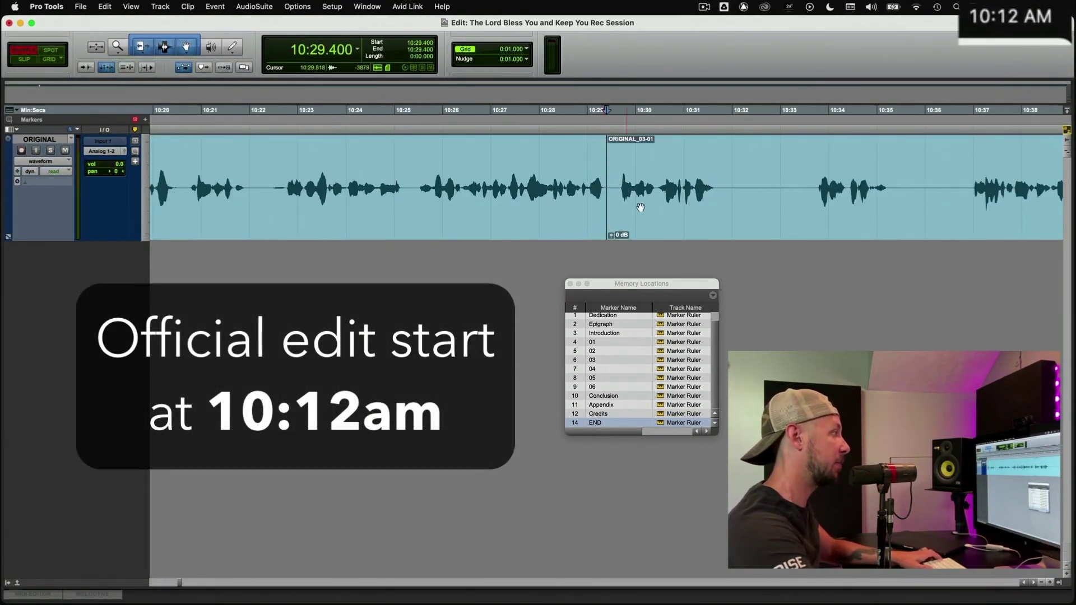
key("super+bracketright")
key("super+bracketright")
key("super+bracketright")
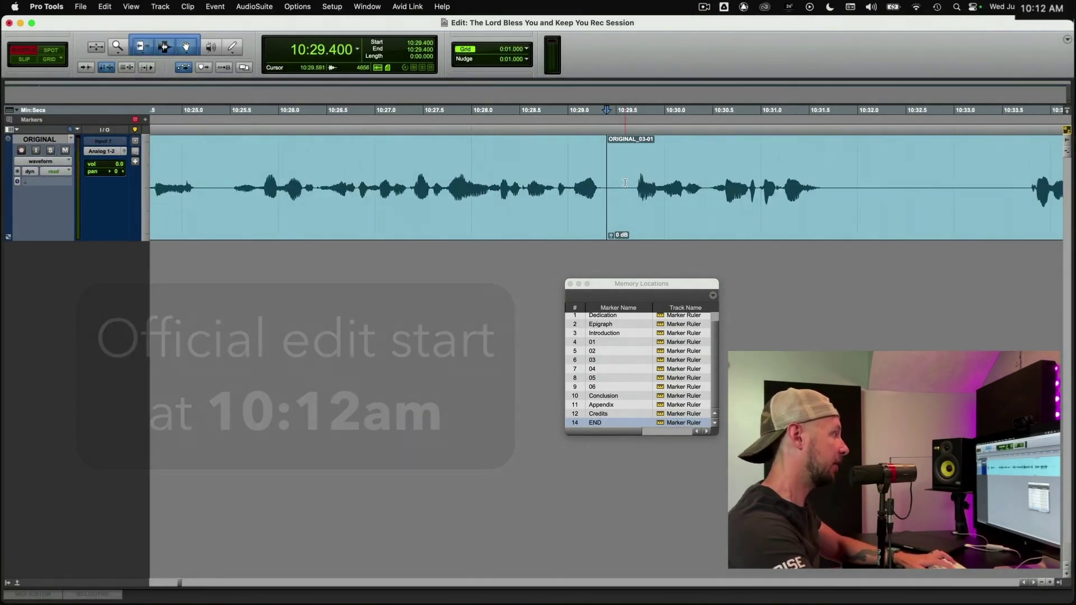
key("super+bracketleft")
key("super+bracketleft")
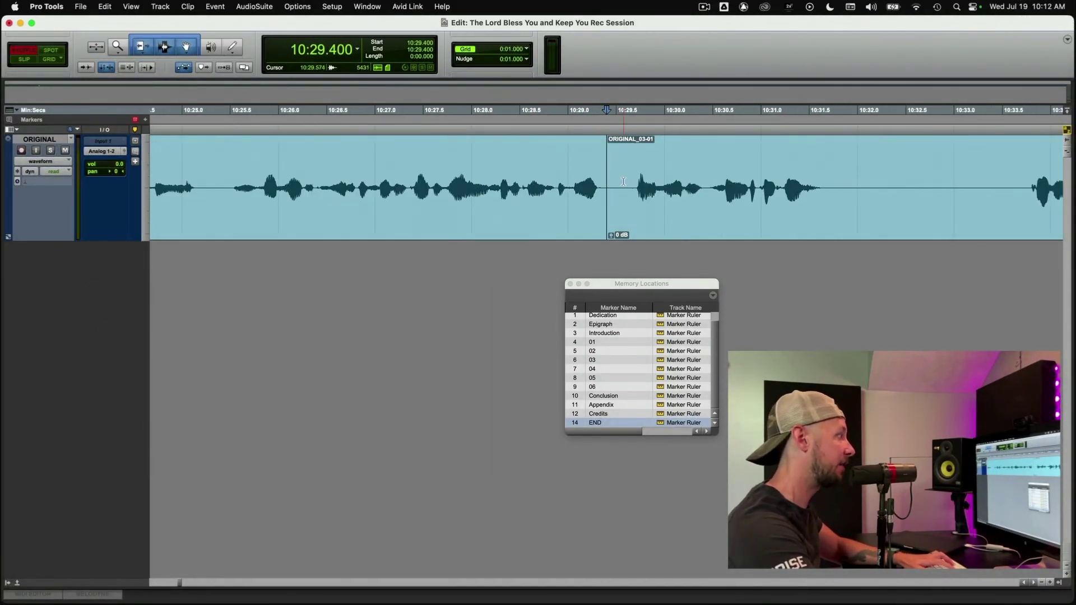
key("super+bracketleft")
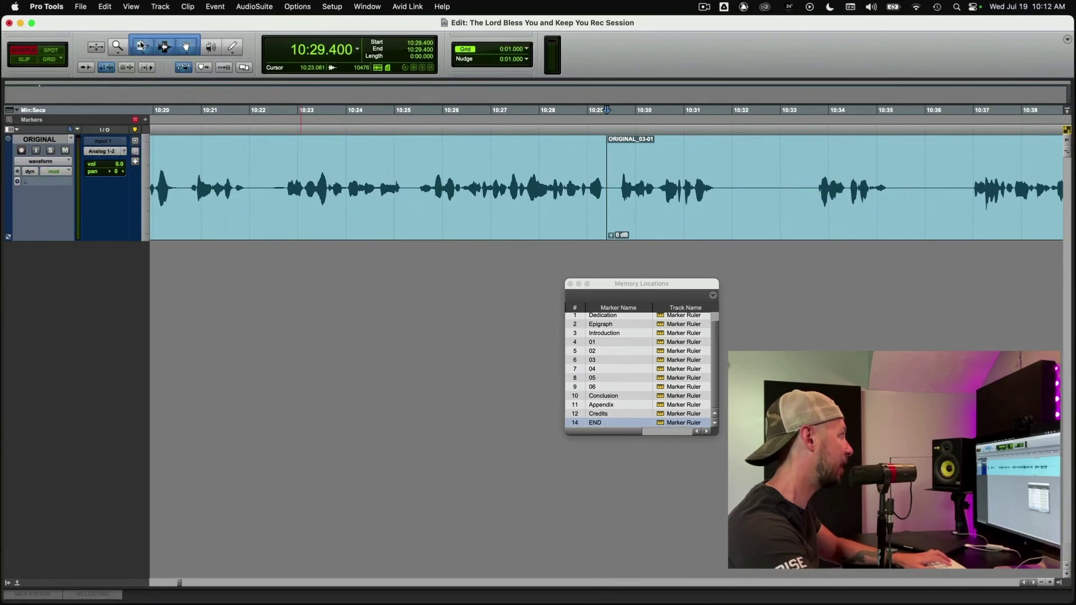
Show the Zoom Controls in the toolbar and make the waveform taller
right_click(541, 45)
left_click(561, 56)
left_click(91, 48)
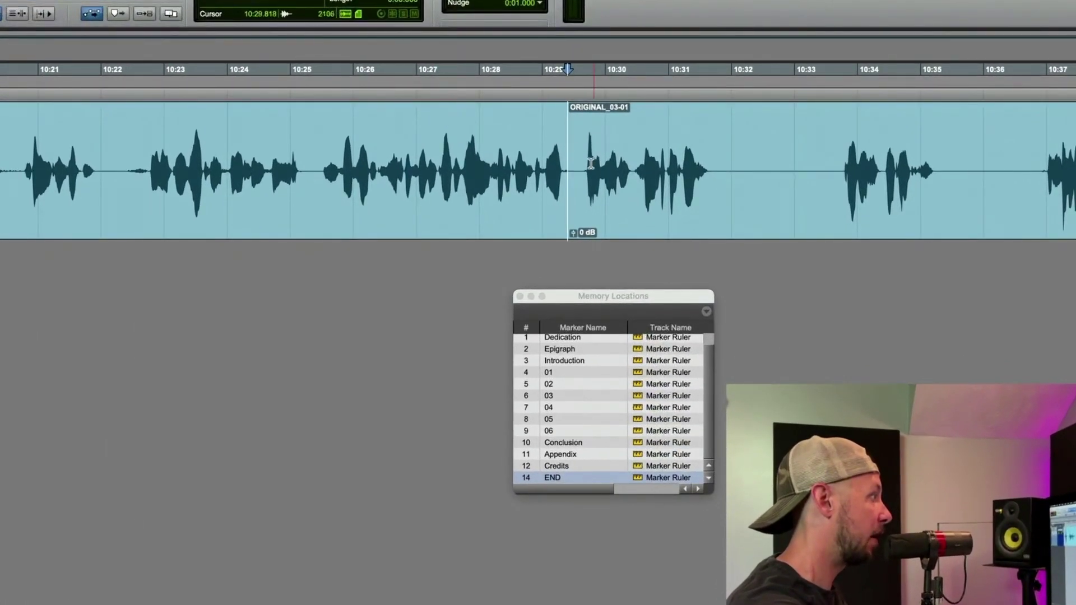
Play back across the 10:29 edit from just before it, then stop
left_click(440, 128)
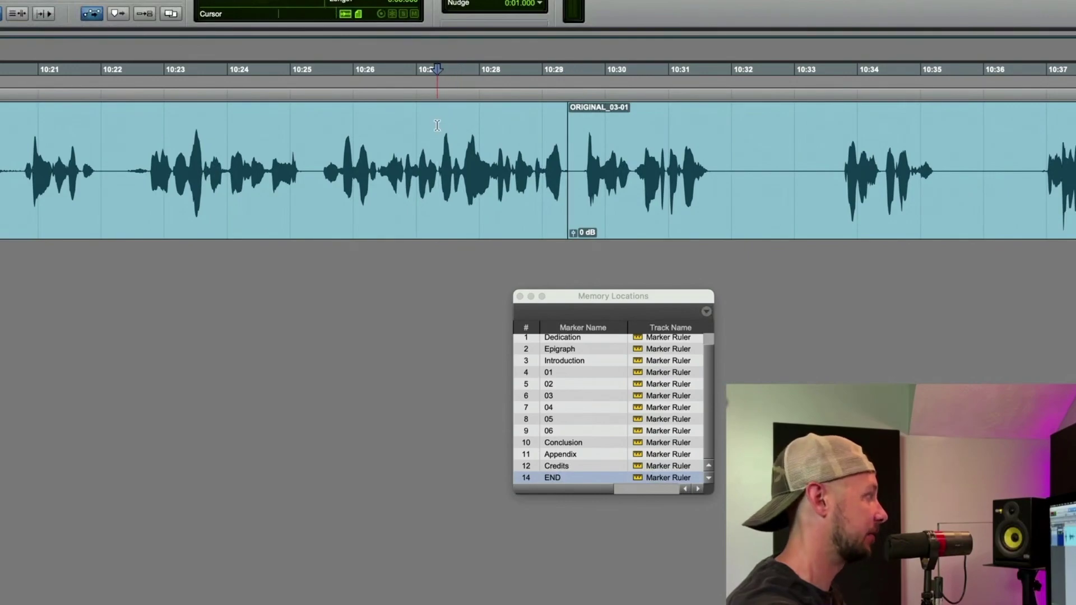
key("space")
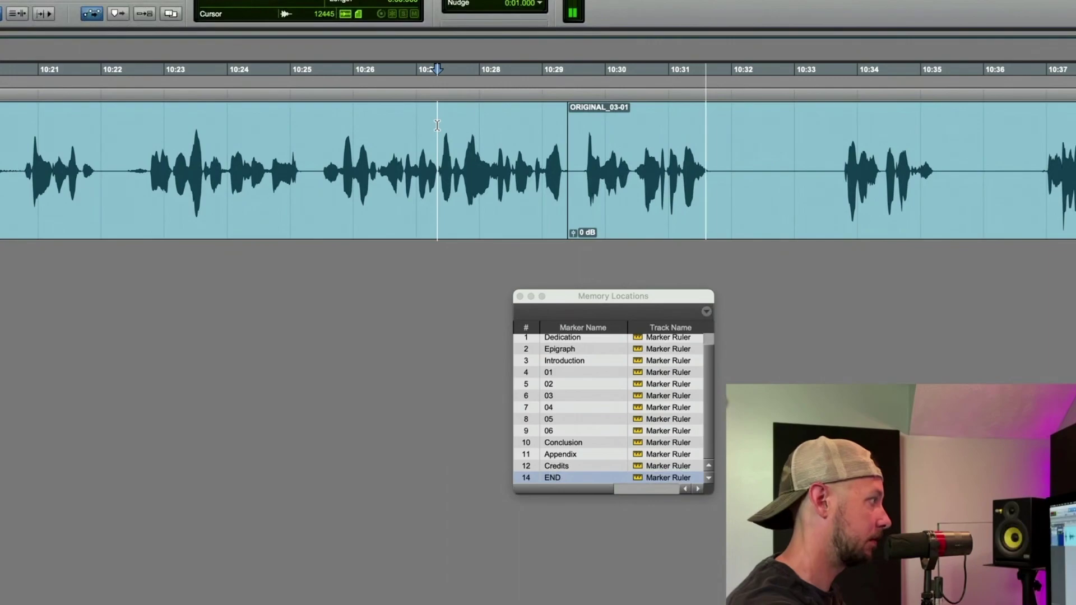
key("space")
Step through clip boundaries ORIGINAL_05-01 to ORIGINAL_18-01, settling on ORIGINAL_17-01 at 28:29.104
key("Tab")
key("Tab")
key("Tab")
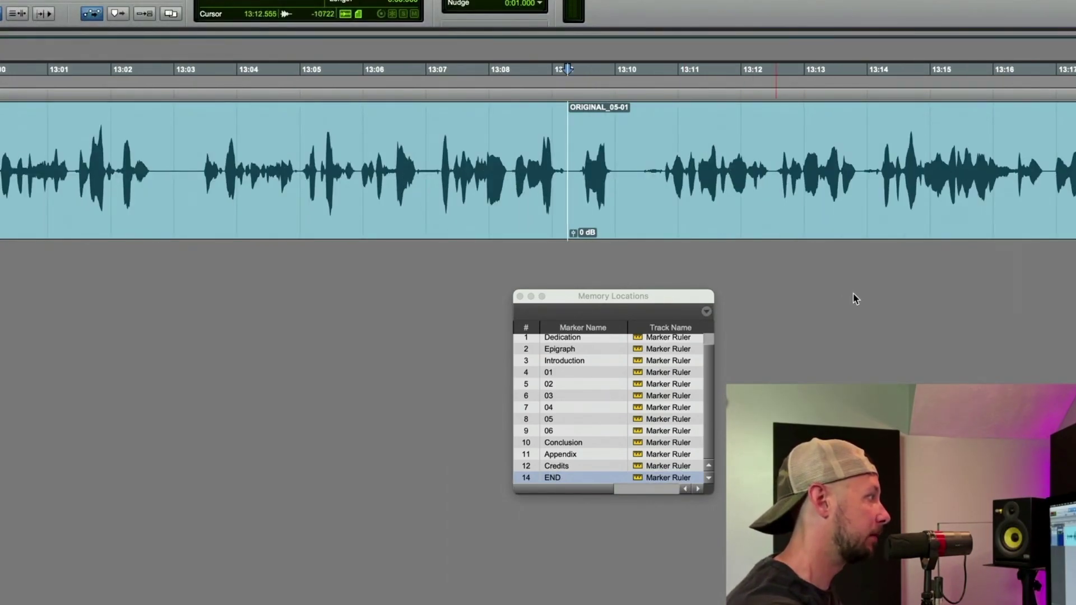
key("Tab")
key("Tab")
key("Tab")
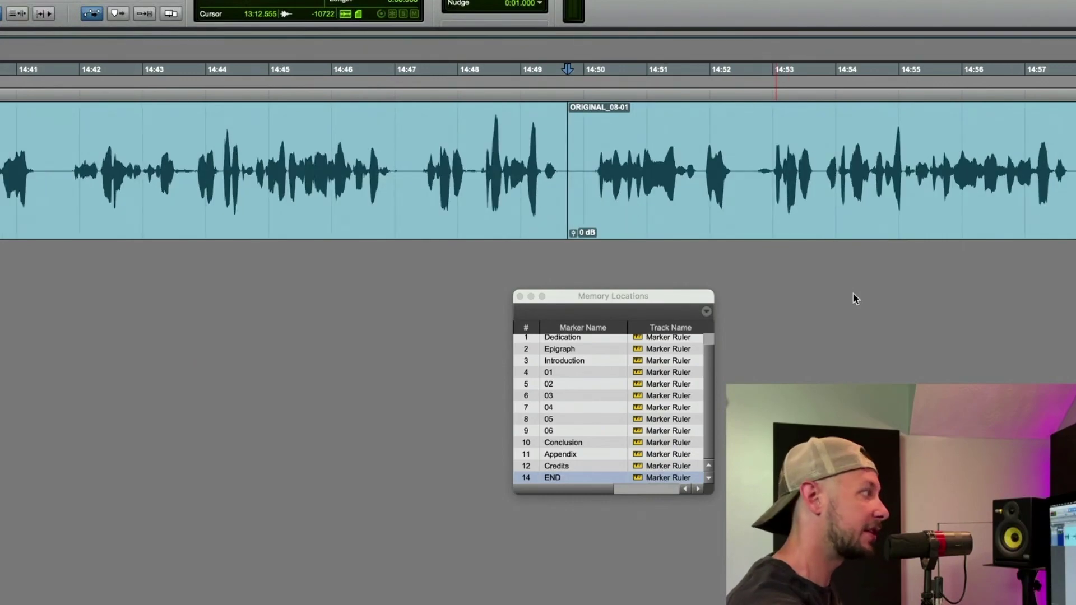
key("Tab")
key("Tab")
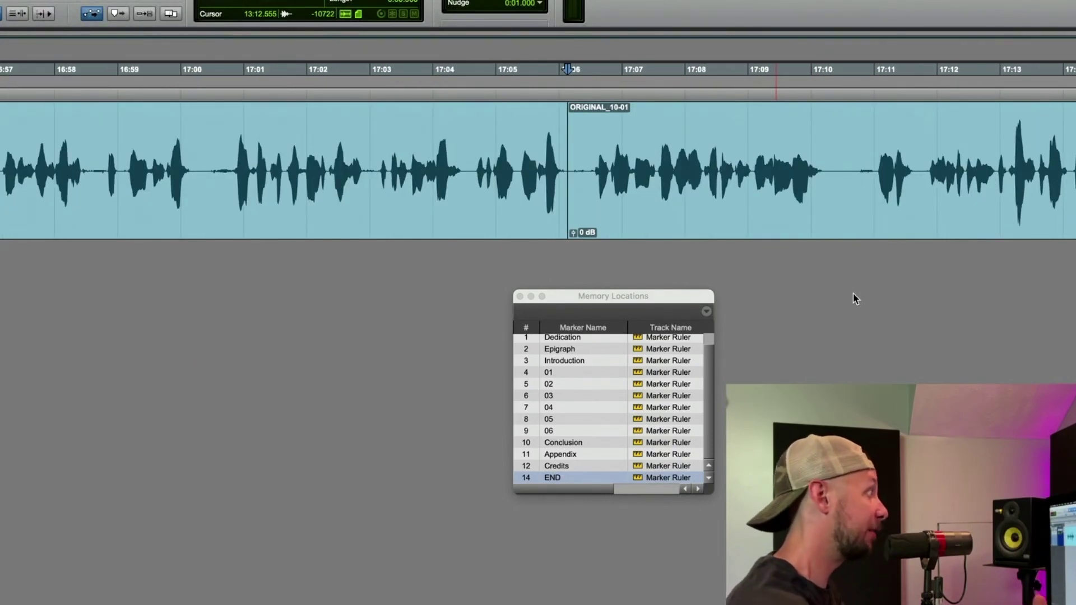
key("Tab")
key("Tab")
key("Tab")
key("Tab")
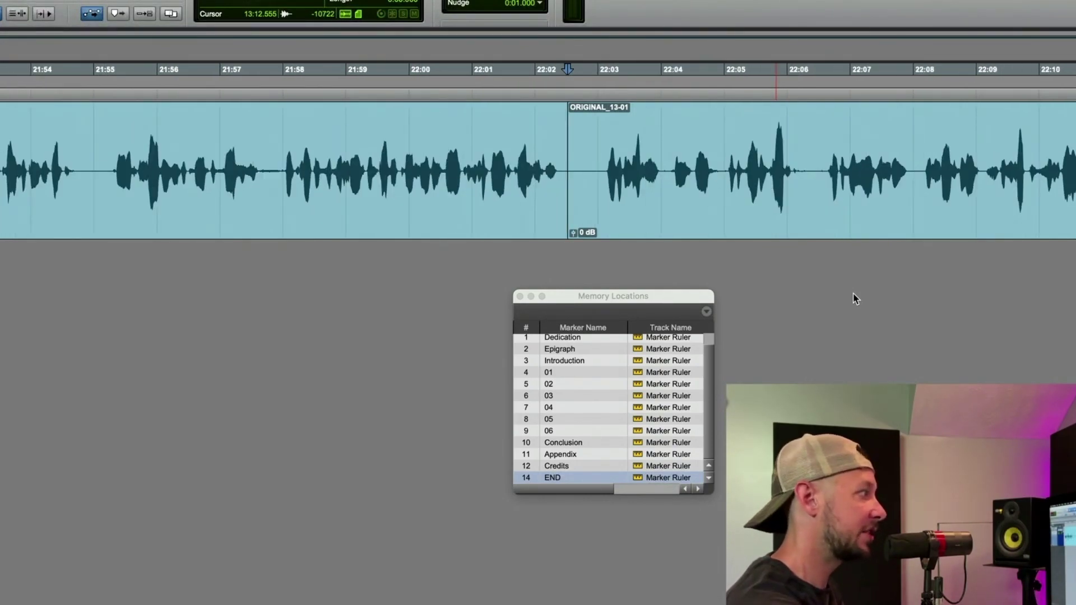
key("Tab")
key("Tab")
key("Tab")
key("Tab")
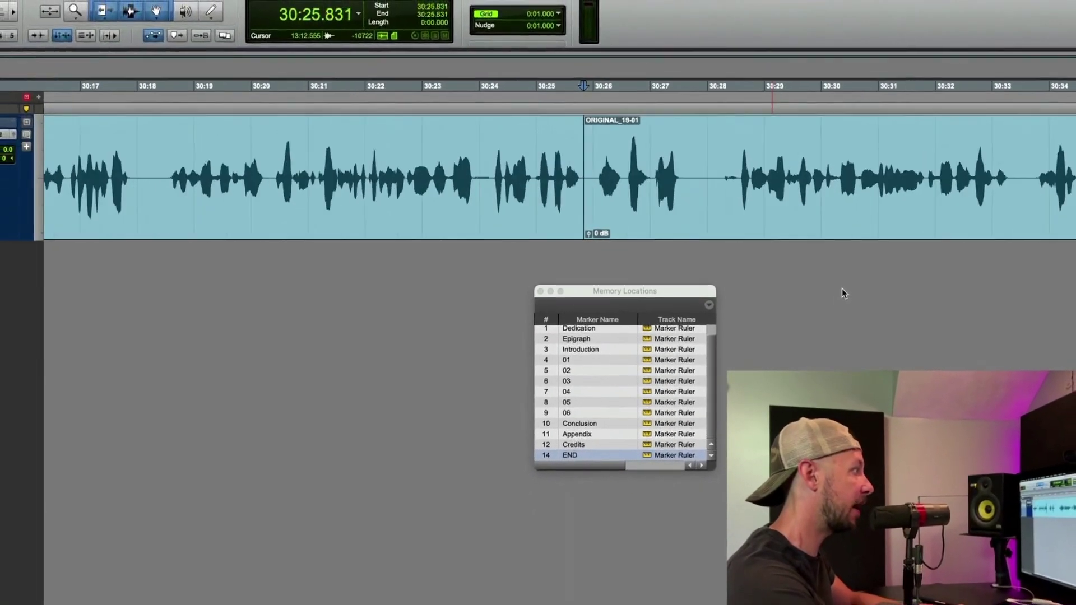
key("alt+Tab")
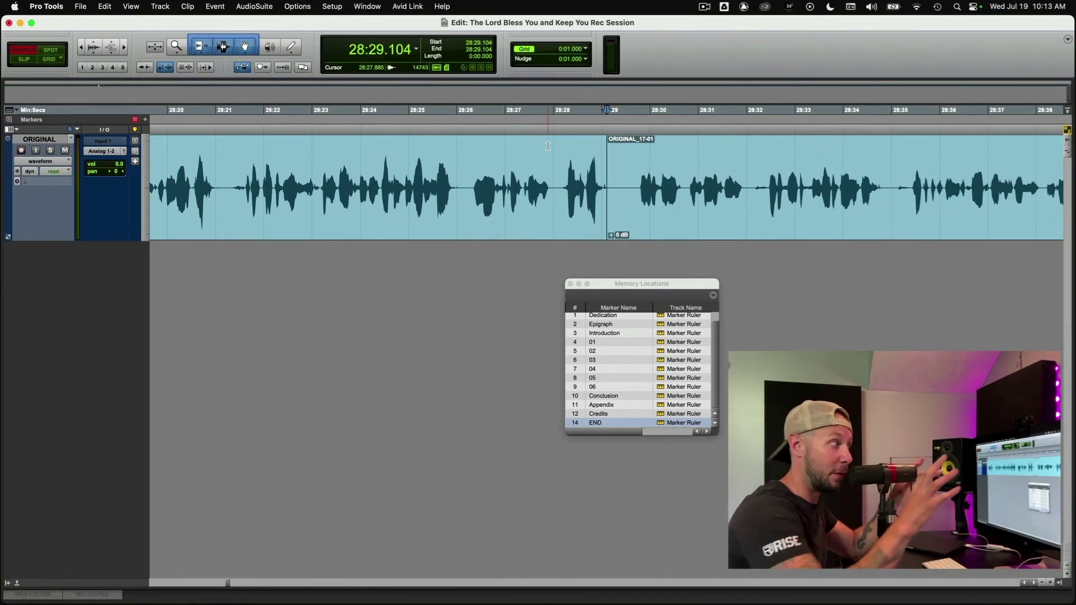
Trim the start of ORIGINAL_17-01 later and shuffle it against the previous clip
left_click_drag(635, 151, 808, 156)
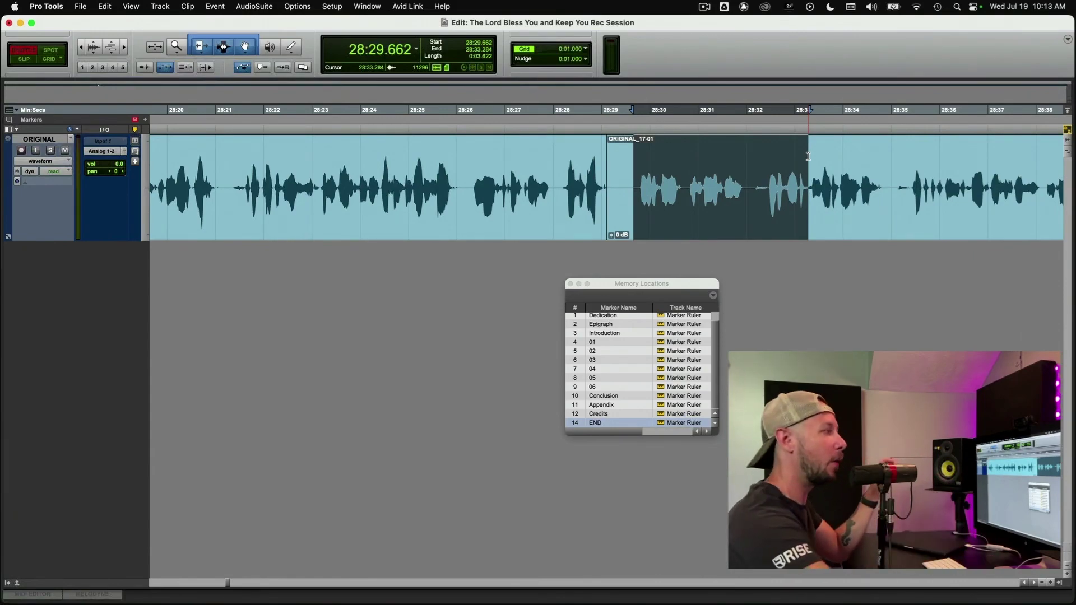
left_click(689, 166)
left_click_drag(610, 171, 635, 172)
left_click(635, 171)
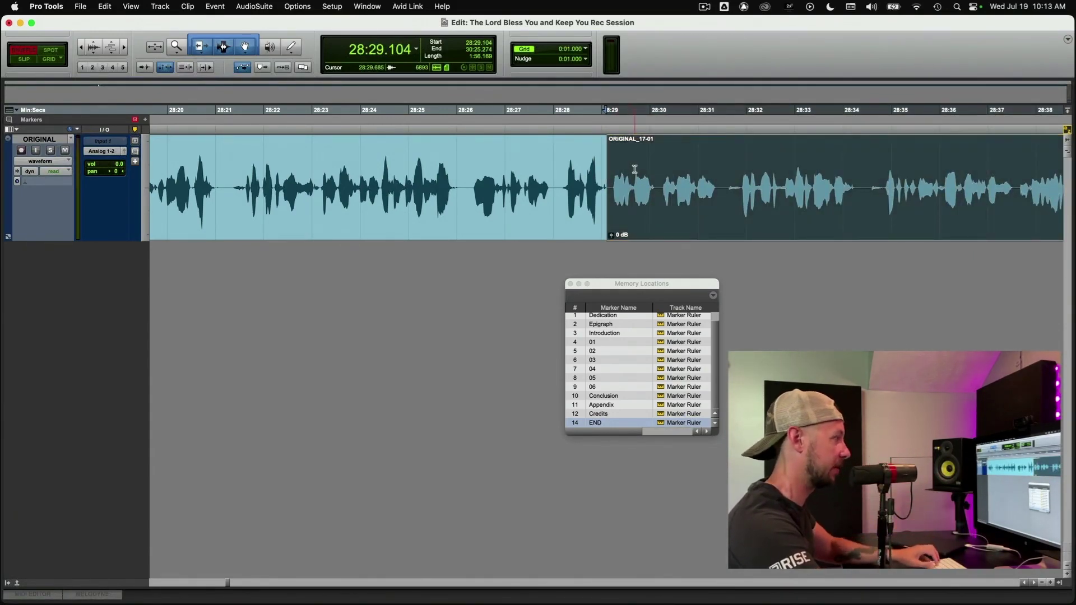
left_click(634, 168)
Listen back across the 28:29 edit starting from 28:28.187
left_click(586, 166)
left_click_drag(589, 166, 615, 164)
left_click(630, 159)
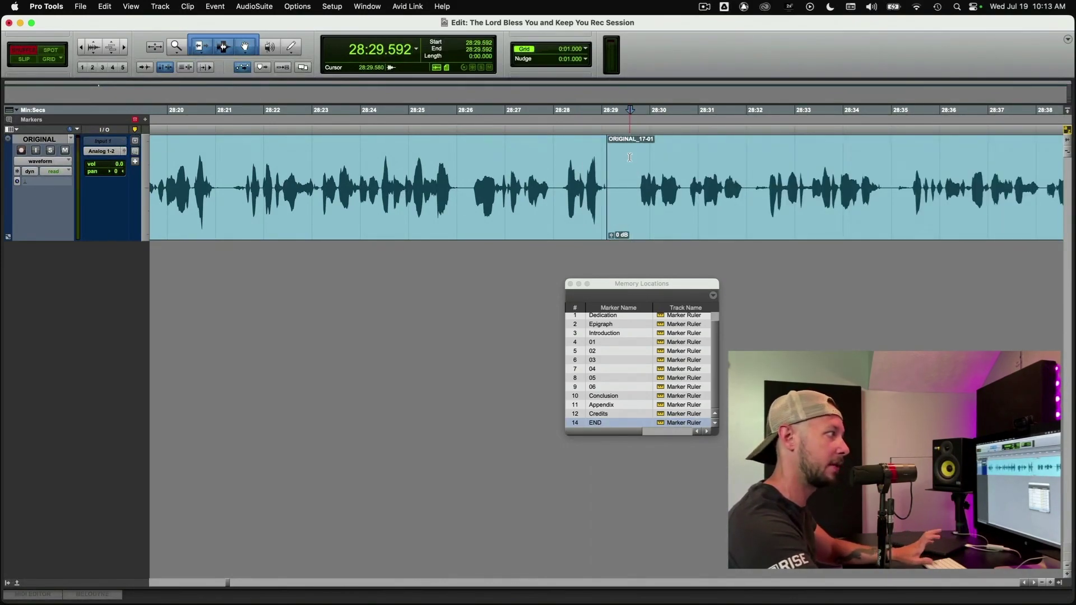
left_click(563, 159)
key("space")
key("space")
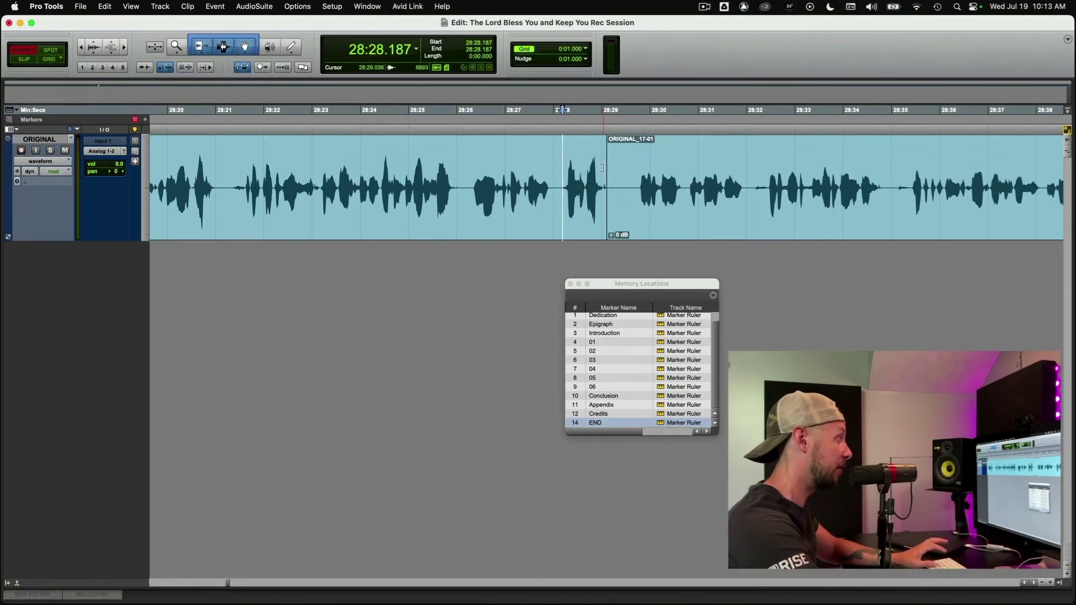
Extend the end of the clip before the edit, checking 28:28.524 and 28:30.219
left_click_drag(602, 168, 614, 171)
left_click(579, 152)
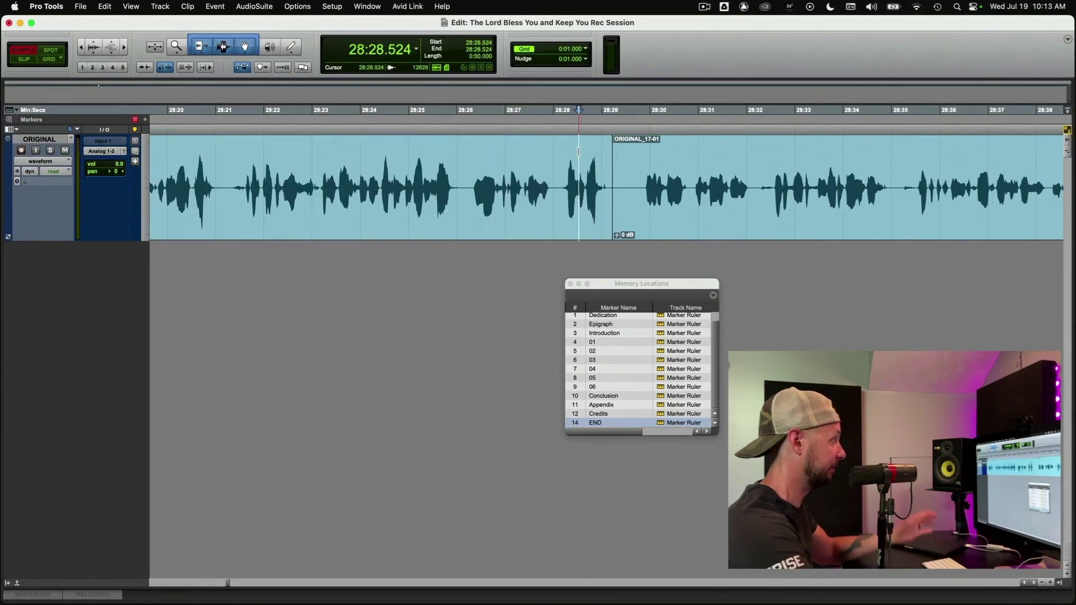
left_click(660, 162)
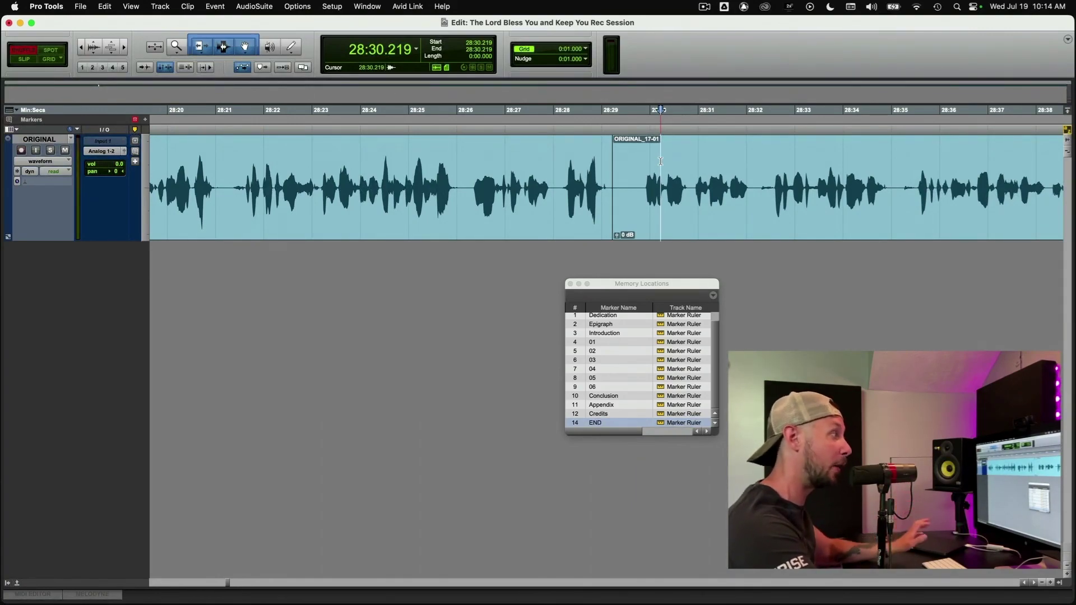
Step through clip starts ORIGINAL_21-01 to ORIGINAL_24-01, checking the boundary at 42:16.245
key("Tab")
key("Tab")
key("Tab")
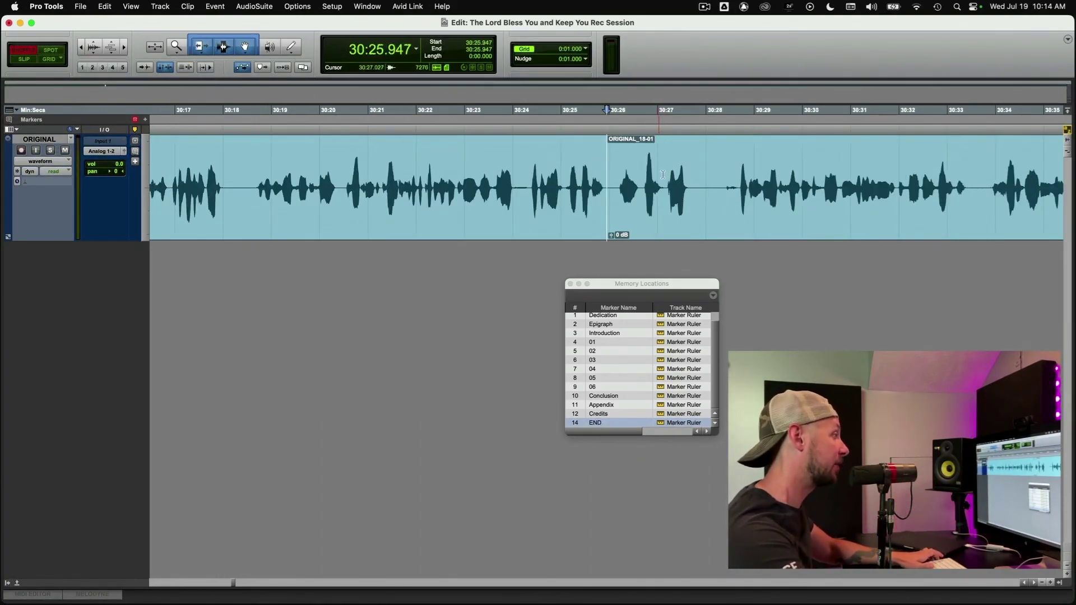
key("Tab")
key("Tab")
key("alt+Tab")
key("Tab")
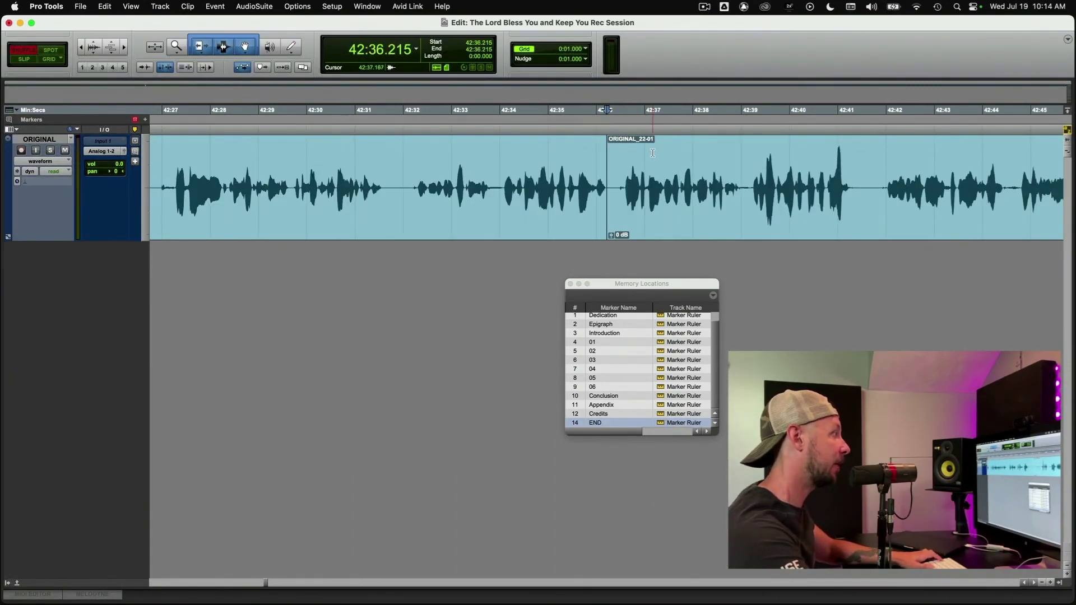
key("alt+shift+Tab")
key("Tab")
key("Tab")
key("Tab")
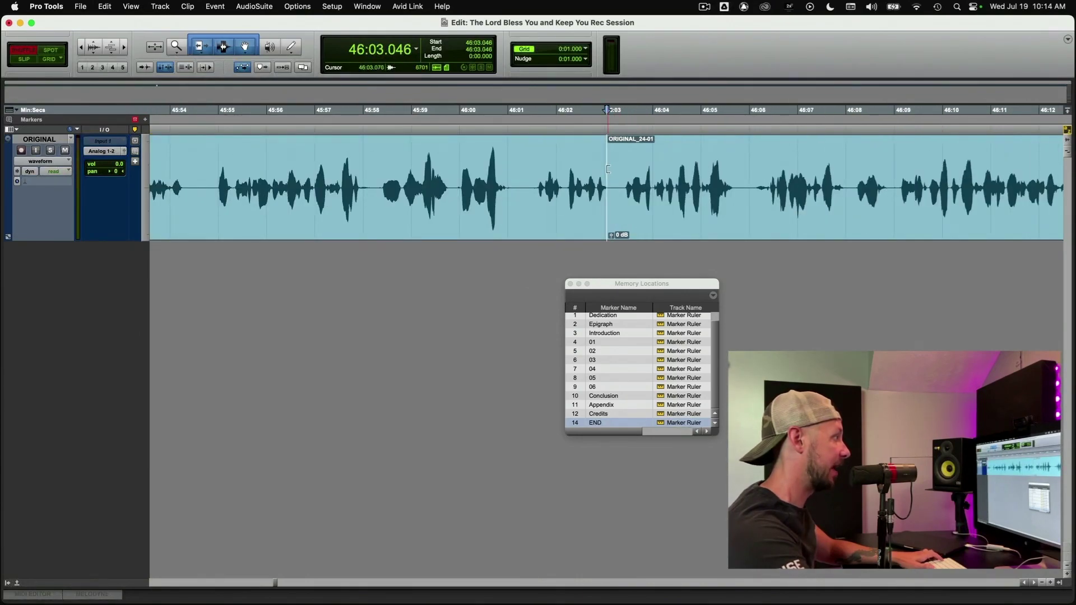
key("alt+shift+Tab")
Continue through boundaries ORIGINAL_27-01 to ORIGINAL_54-01, checking 99:20.597 and 101:01.406
key("Tab")
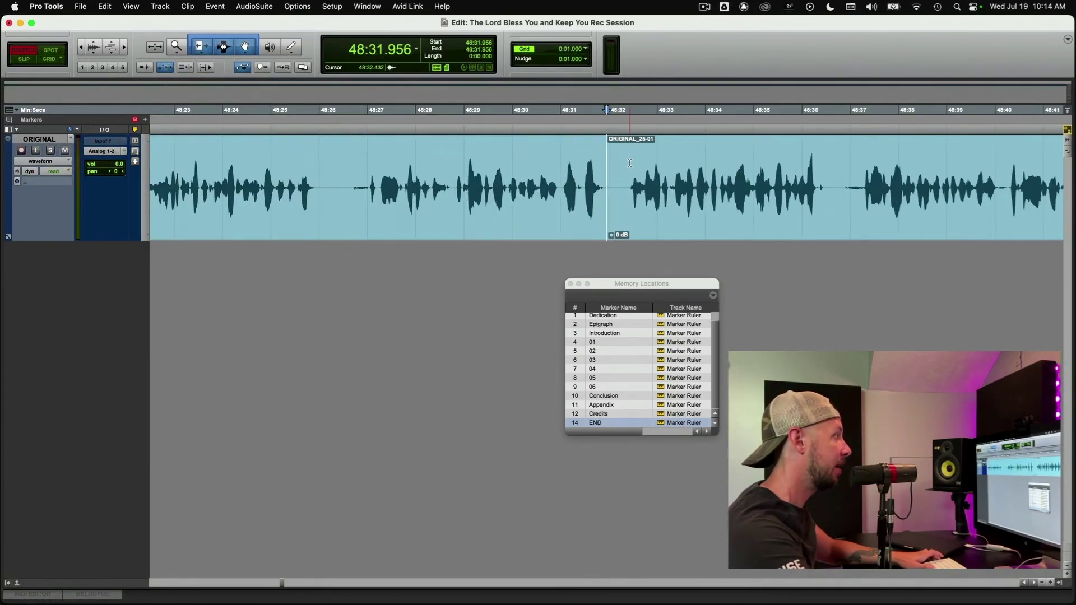
key("Tab")
key("Tab")
key("Tab")
key("Tab")
key("Tab")
key("Tab")
key("Tab")
key("Tab")
key("Tab")
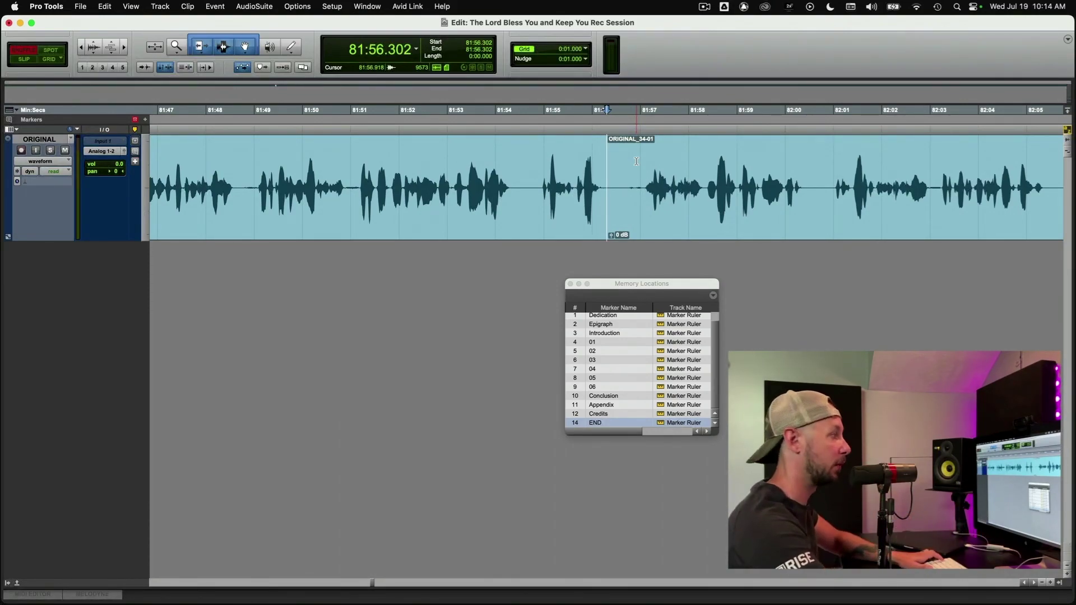
key("Tab")
key("Tab")
key("Tab")
key("Tab")
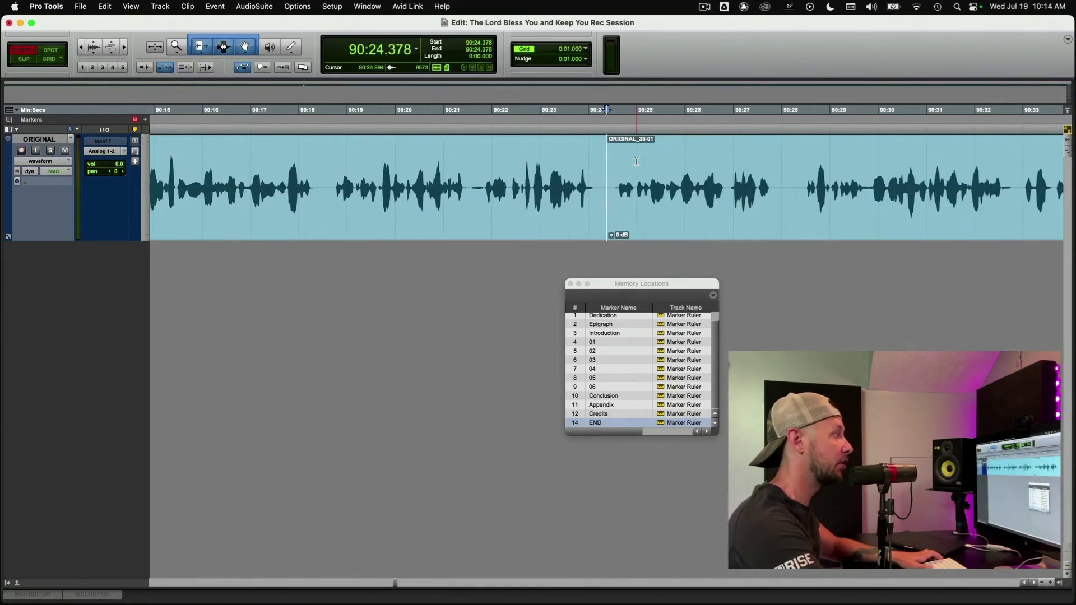
key("Tab")
key("Tab")
key("alt+Tab")
key("alt+Tab")
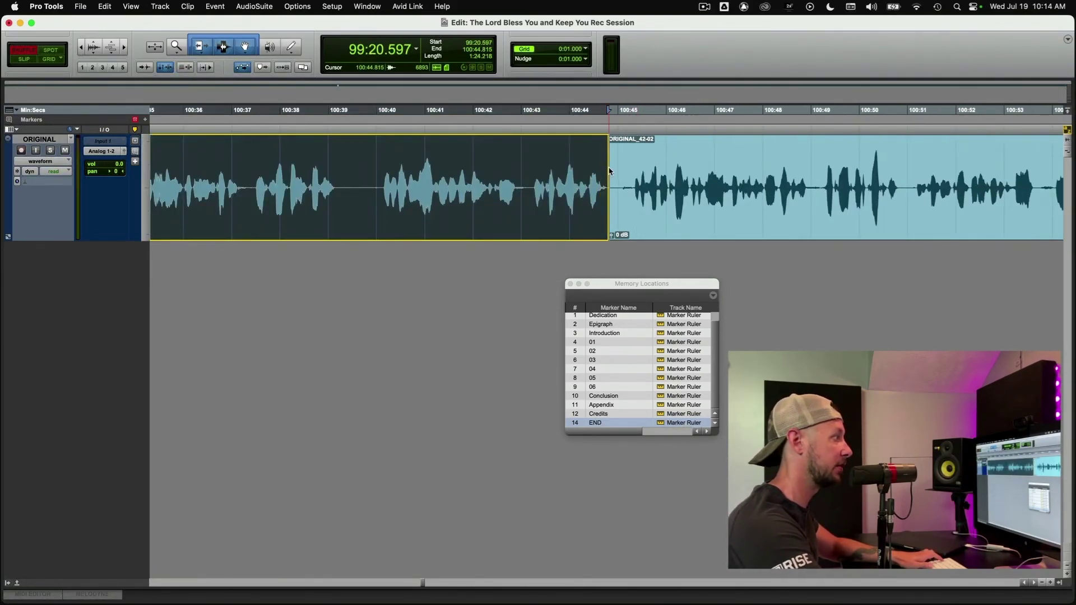
key("Tab")
key("Tab")
key("Tab")
key("Tab")
key("alt+Tab")
key("alt+Tab")
key("Tab")
key("Tab")
key("Tab")
key("Tab")
key("Tab")
key("Tab")
key("Tab")
key("Tab")
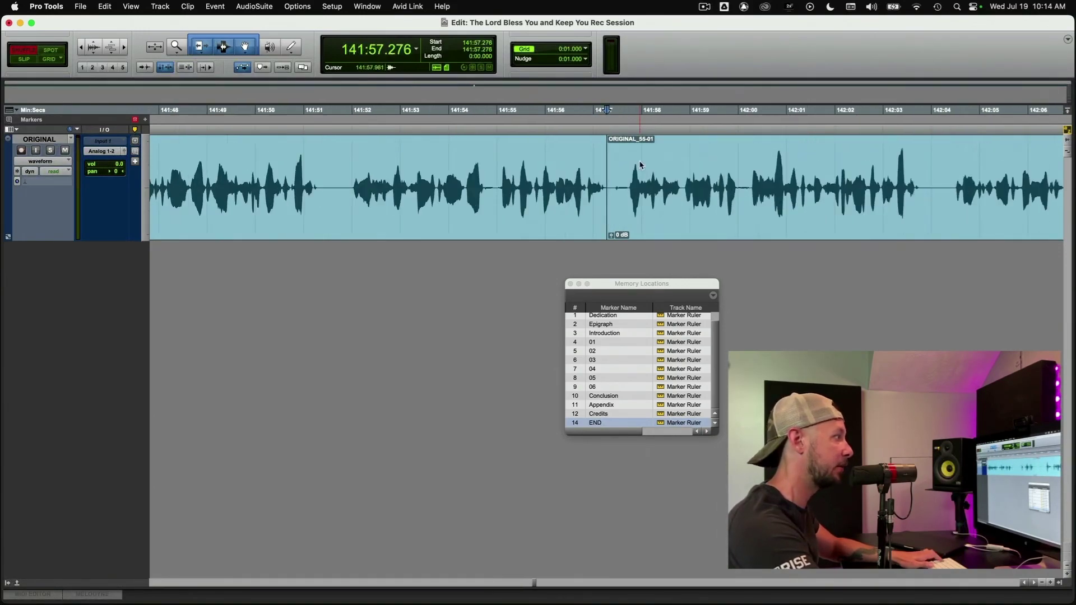
key("alt+Tab")
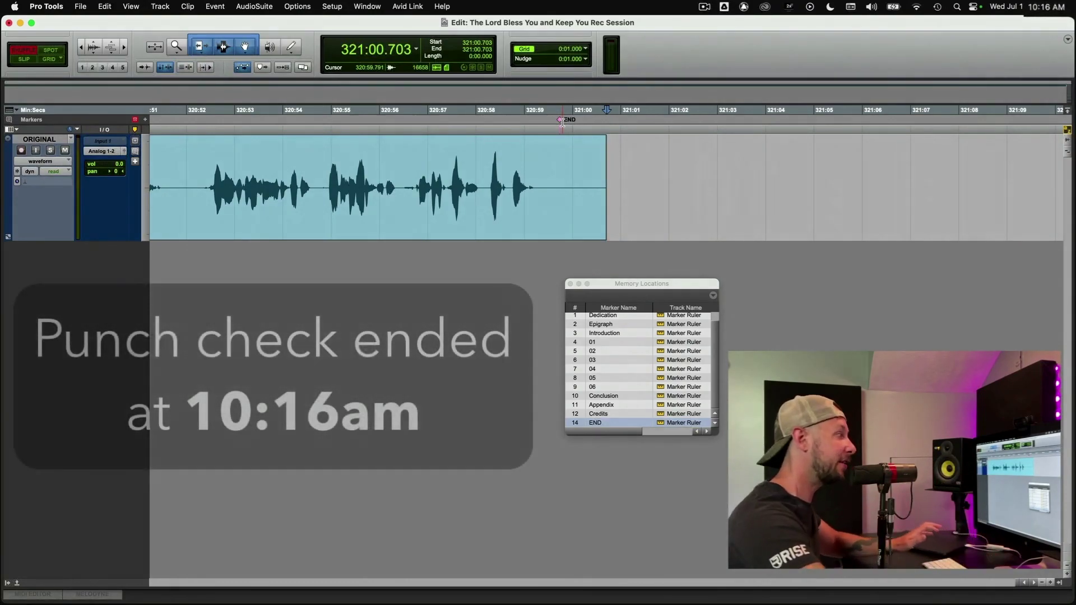
Zoom out from after the last clip, then jump to the session start and zoom in on ORIGINAL_01
left_click(637, 135)
key("r")
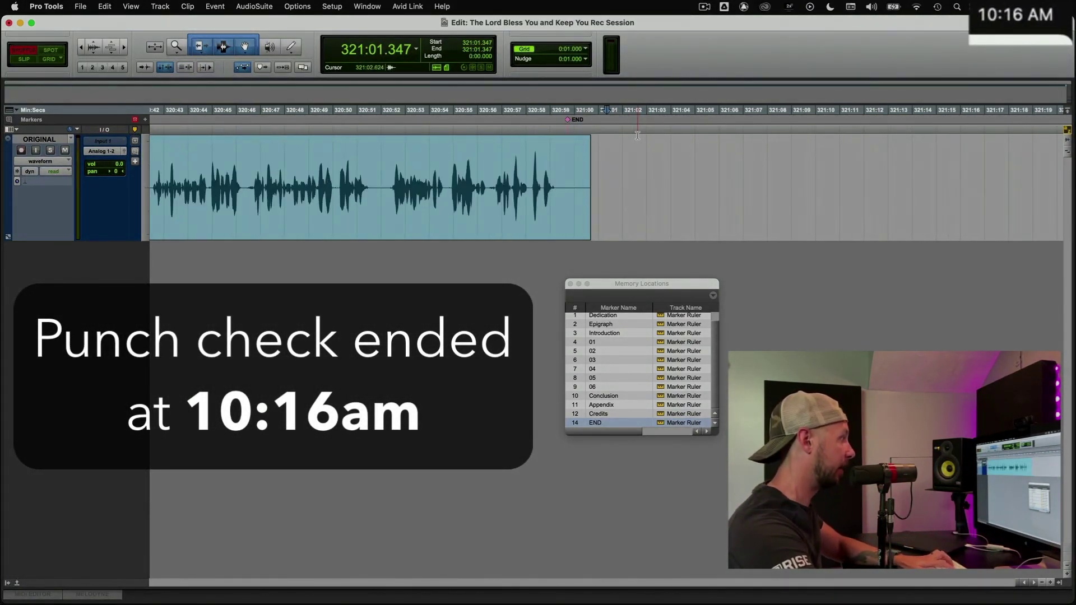
key("Return")
key("t")
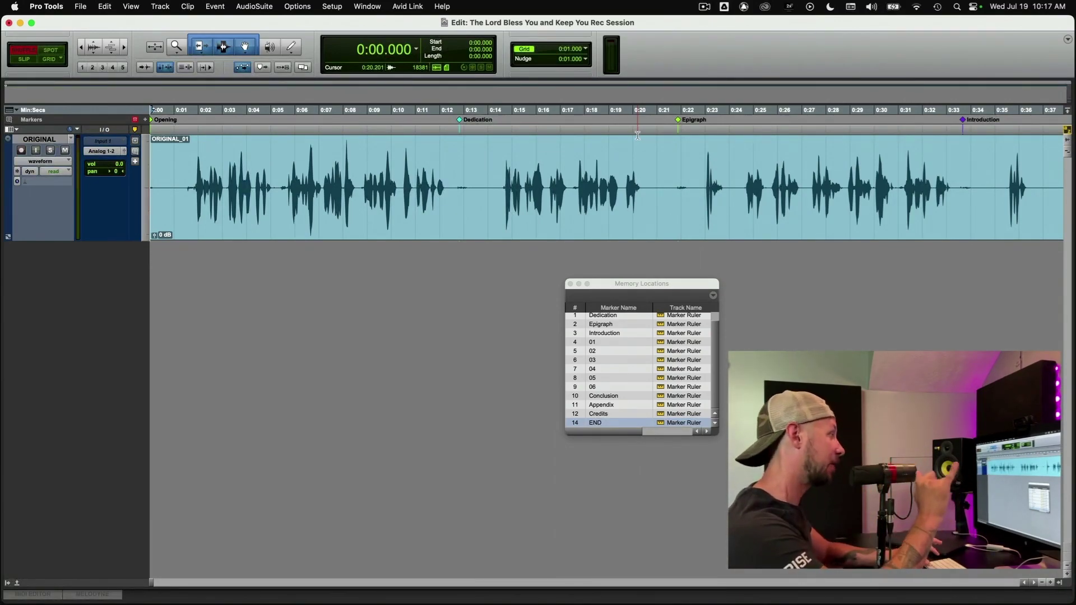
In Shuffle mode, delete the opening lead-in silence up to 0:01.7
left_click(347, 156)
key("Return")
left_click_drag(340, 154, 195, 150)
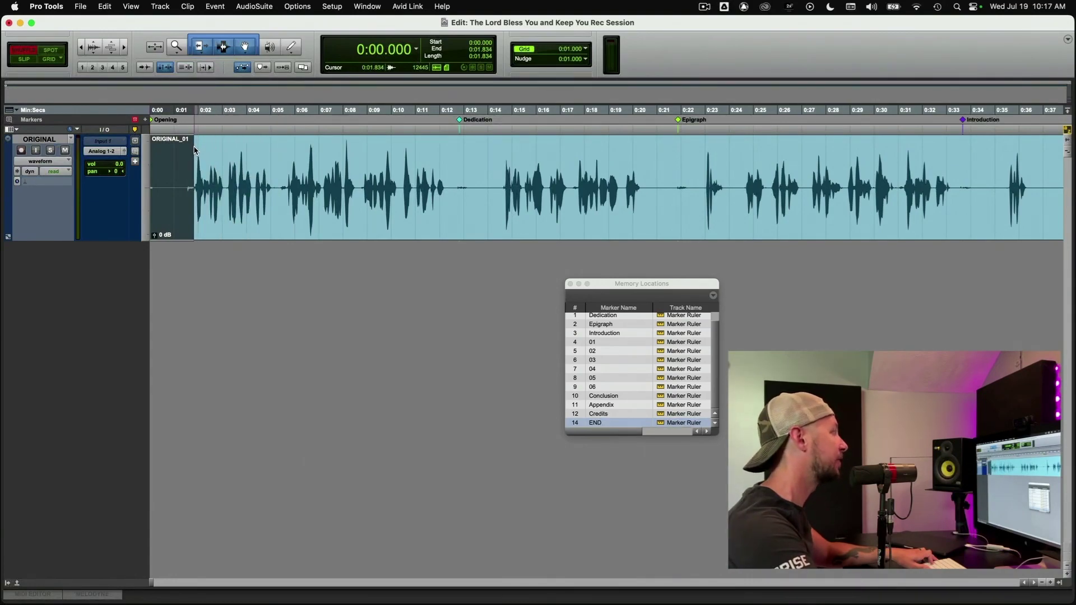
key("F4")
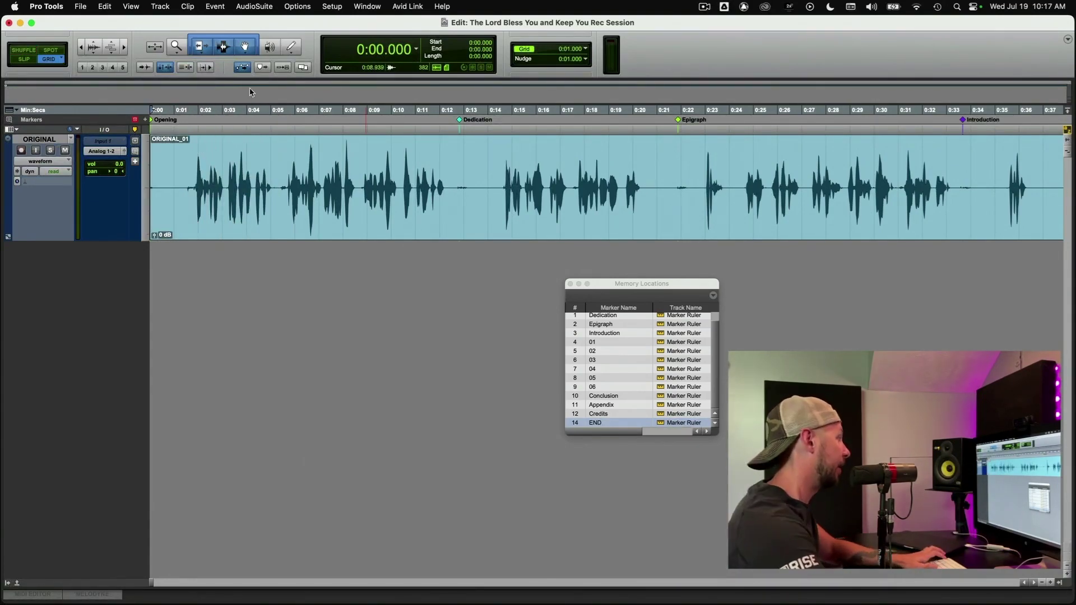
key("F1")
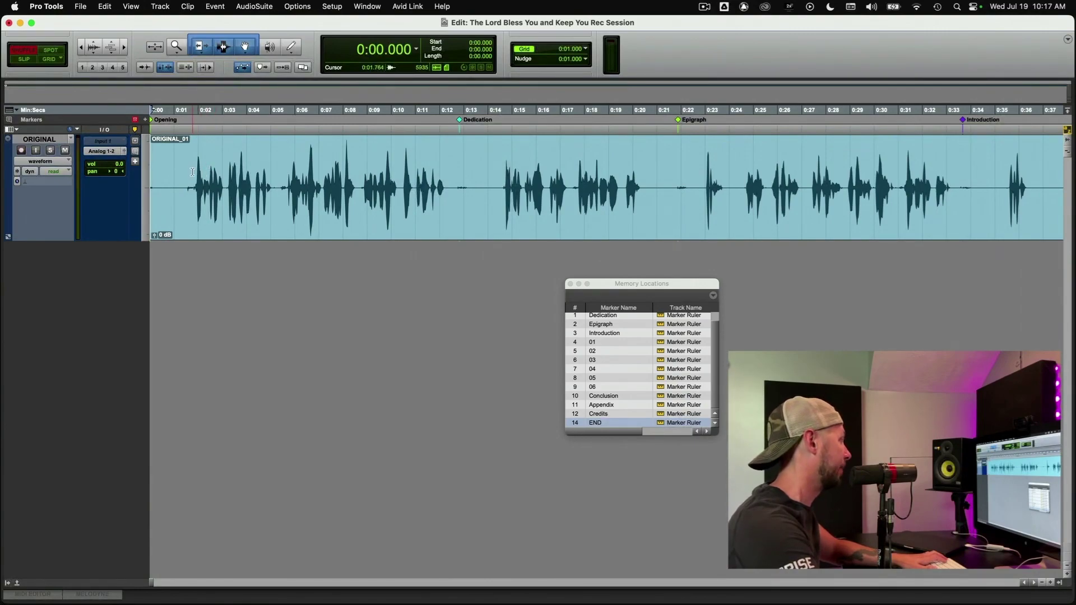
left_click_drag(193, 172, 151, 171)
key("Delete")
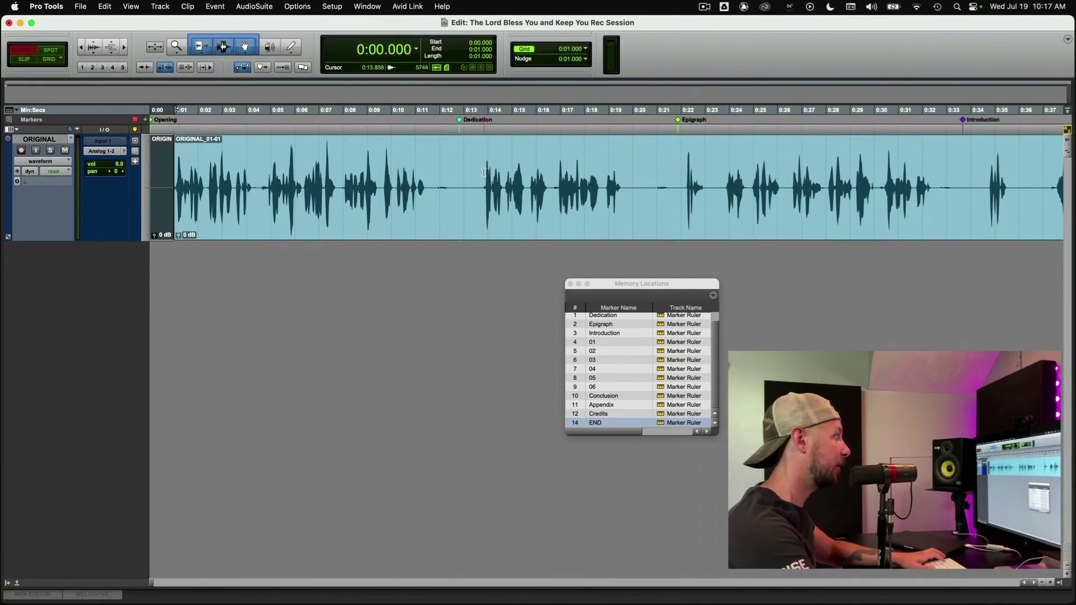
Replace the gaps before Dedication and Epigraph with three one-second room-tone clips each
left_click_drag(481, 169, 428, 173)
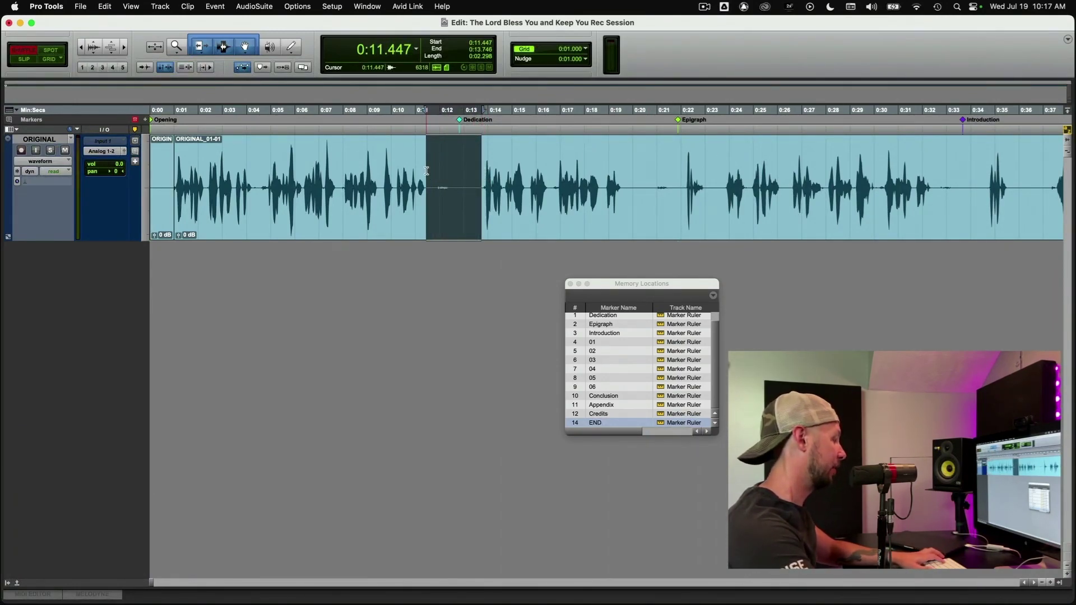
key("super+v")
key("super+d")
key("super+d")
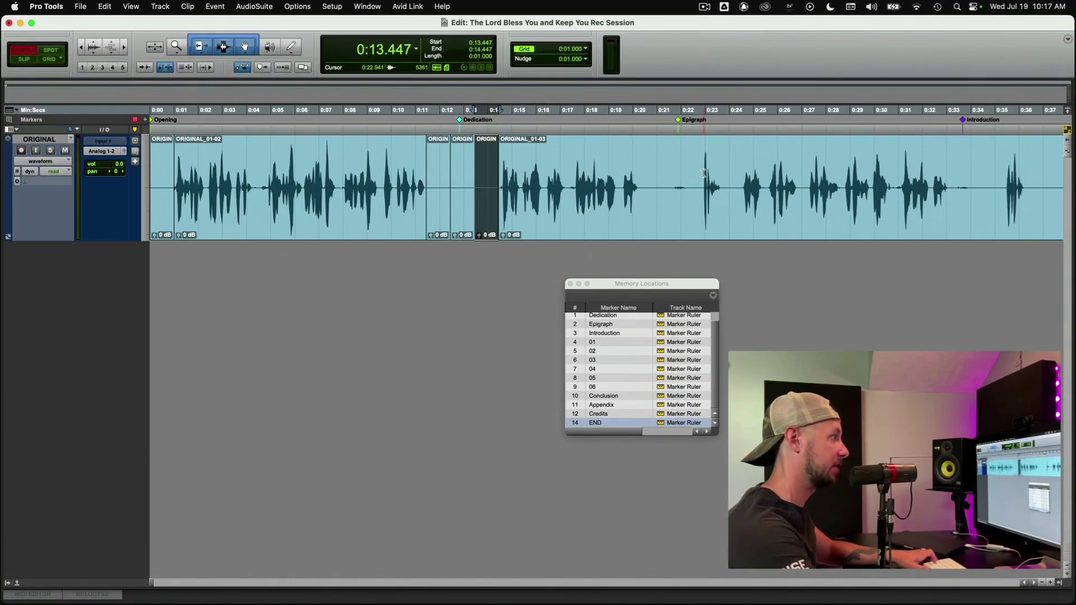
left_click_drag(703, 174, 640, 176)
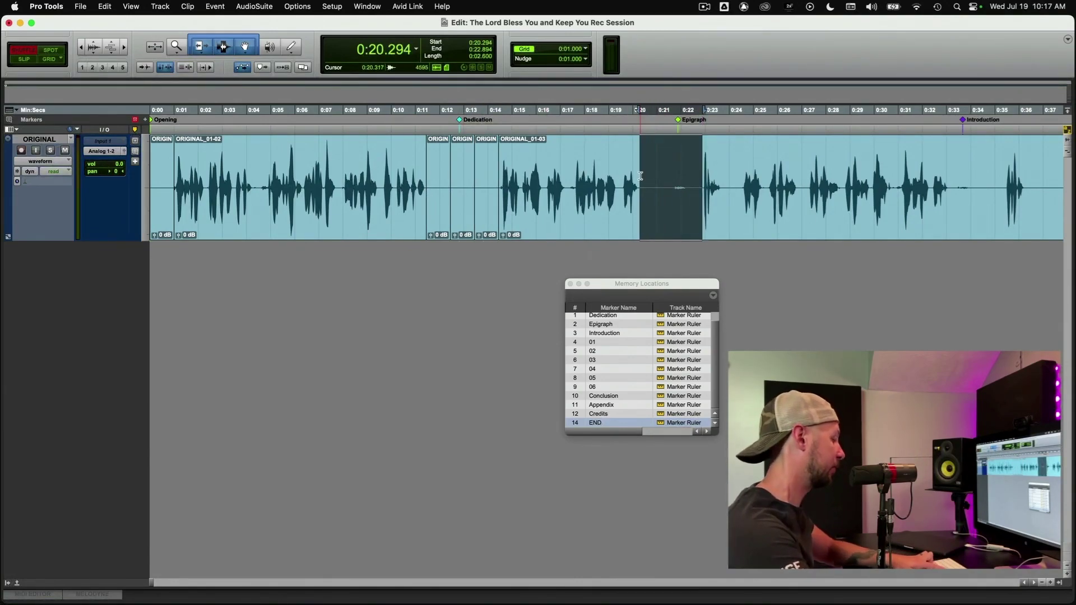
key("super+v")
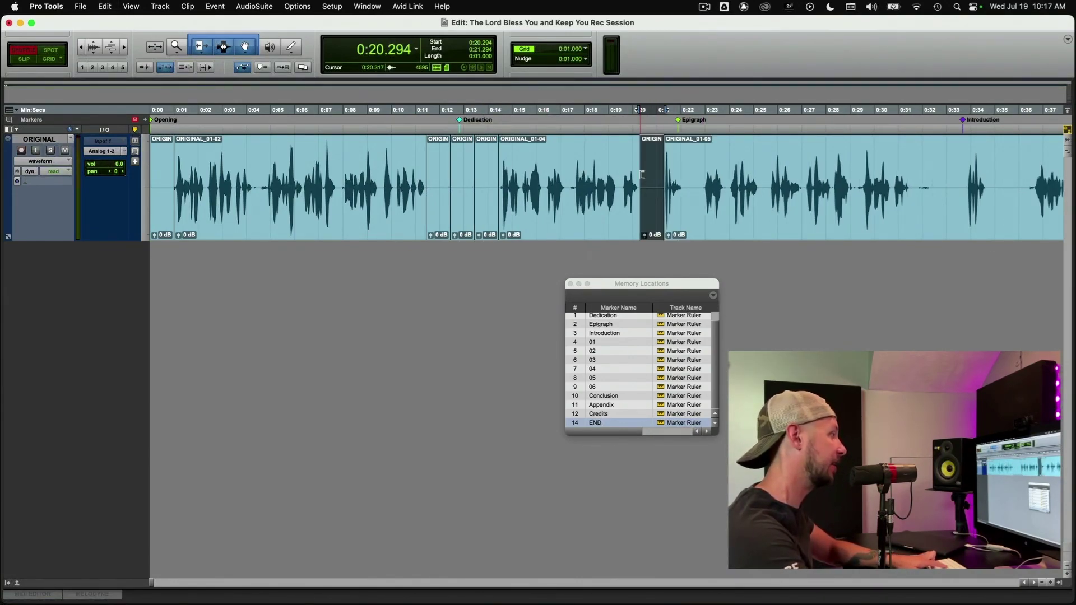
key("super+d")
key("super+d")
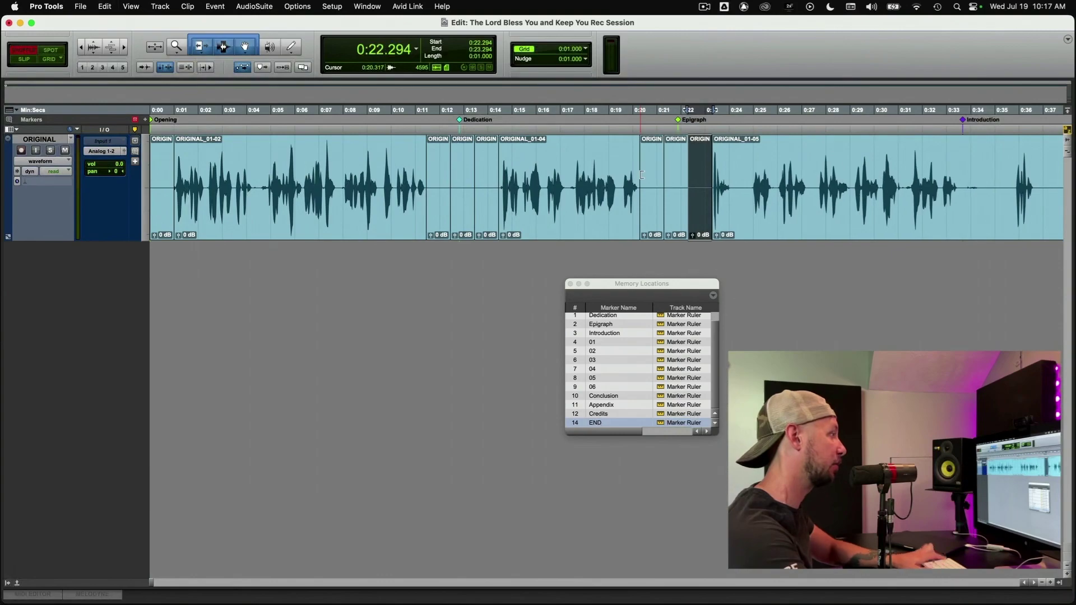
left_click(481, 202)
left_click(465, 204, "shift")
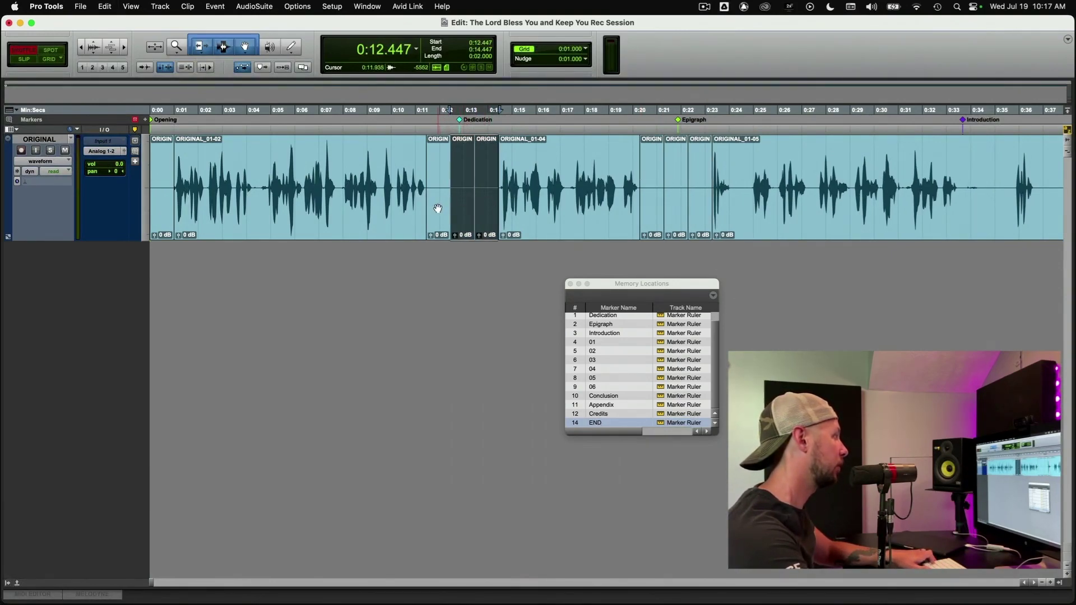
left_click(438, 208, "shift")
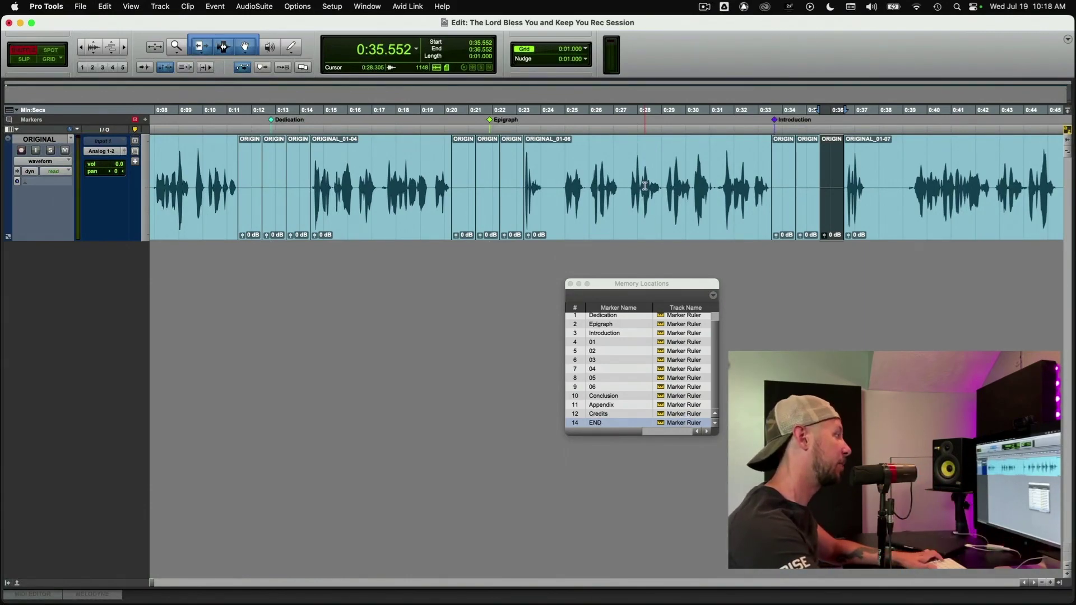
Replace the short pause near 0:24 with a one-second room-tone clip at 0:25.102
left_click_drag(562, 174, 545, 178)
key("super+v")
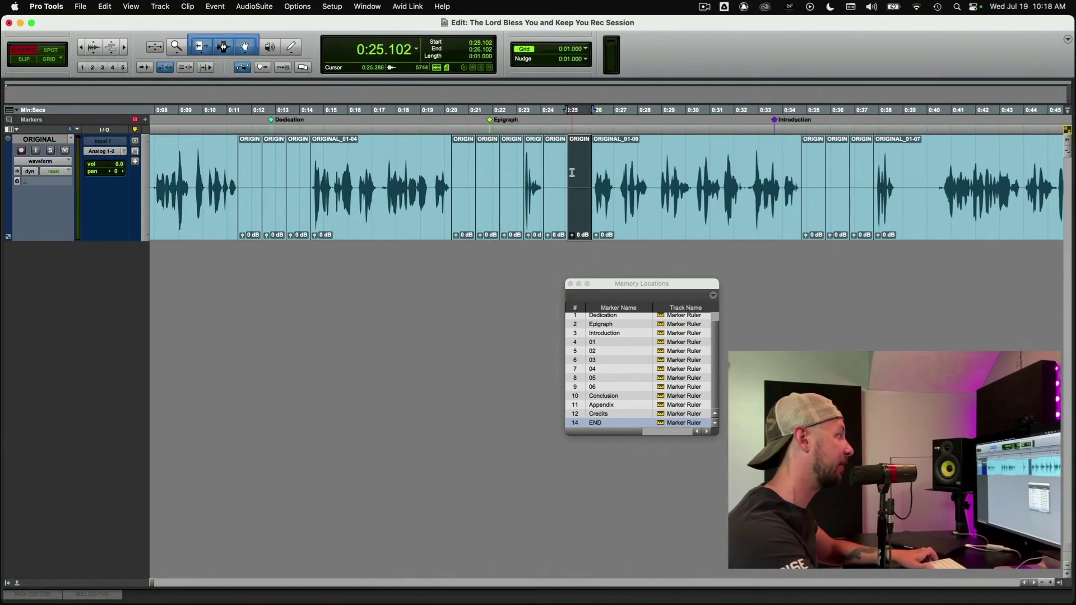
left_click(533, 203)
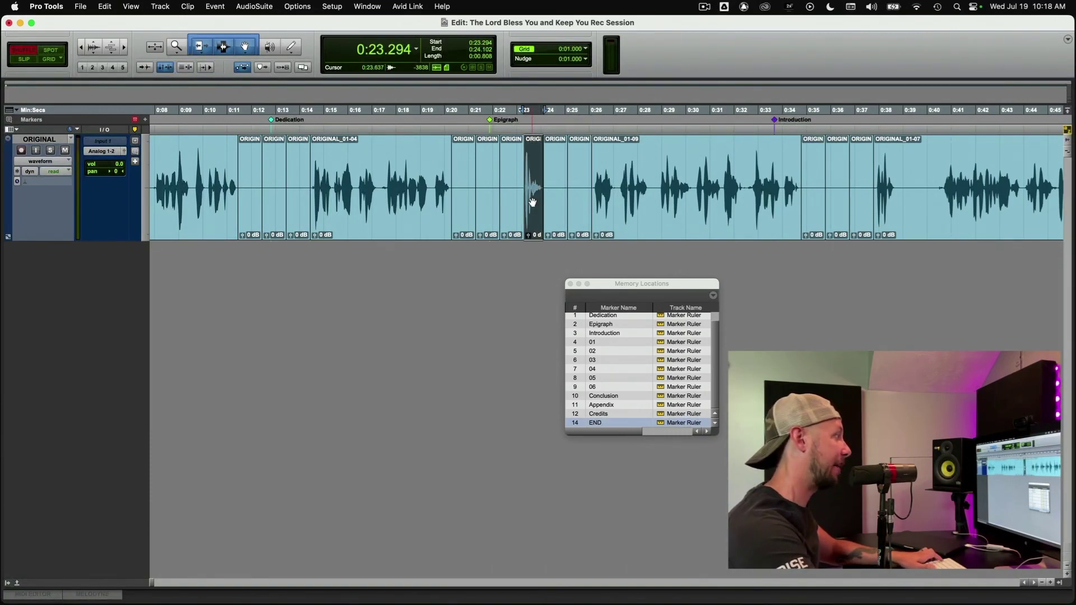
left_click_drag(606, 189, 686, 175)
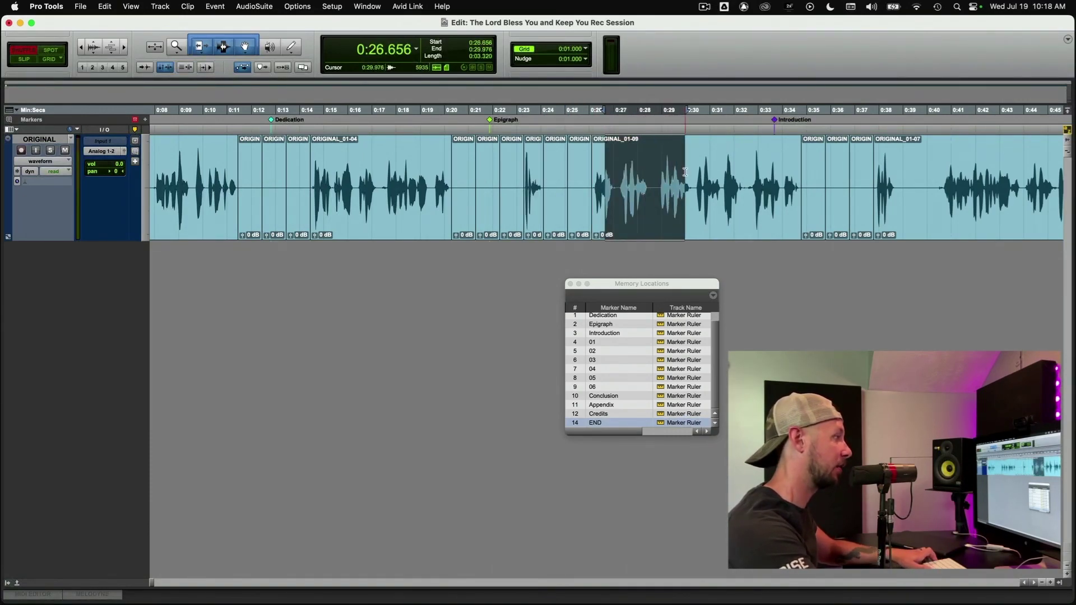
scroll(685, 172, "right", 3)
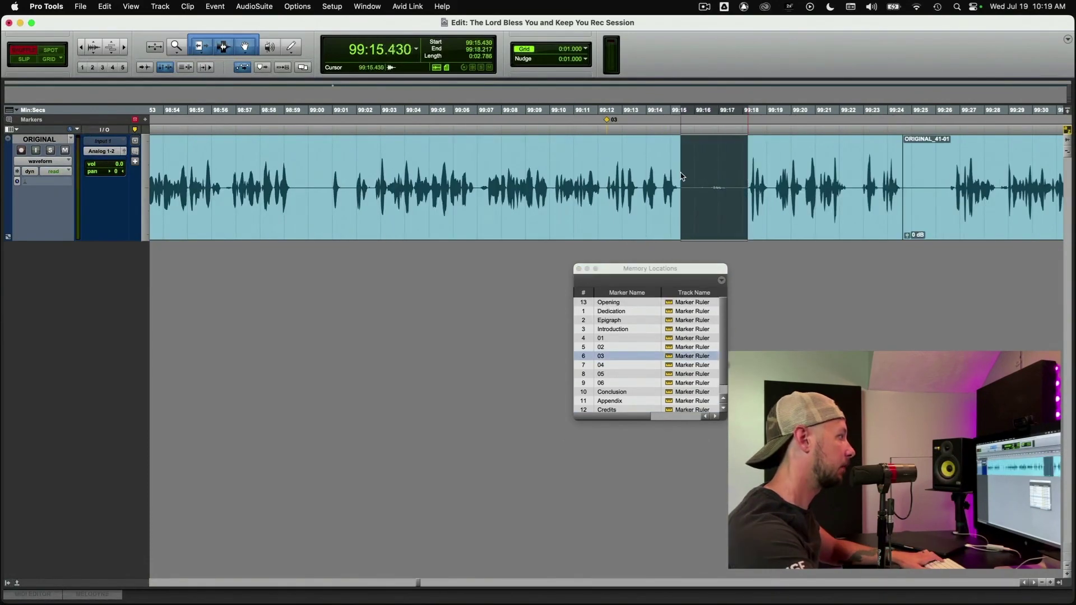
Recall chapter markers 03 through 05, selecting the room-tone clip at marker 03
left_click(740, 185)
left_click(919, 185)
left_click(944, 185)
key("KP_Decimal")
key("KP_7")
key("KP_Decimal")
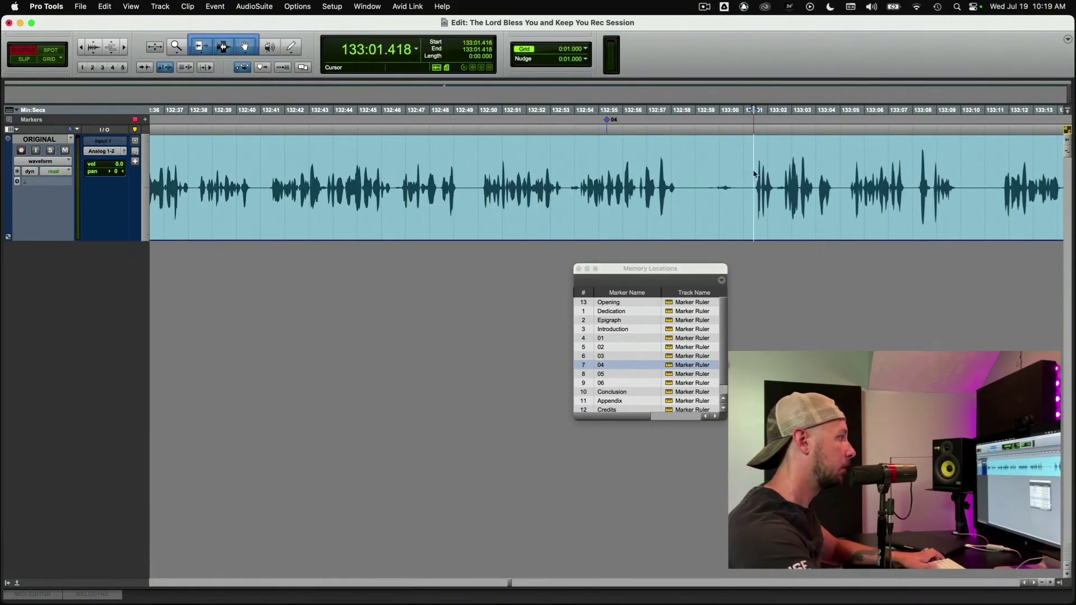
left_click(716, 185)
left_click(975, 185)
key("KP_Decimal")
key("KP_8")
key("KP_Decimal")
Fill the marker 05 gap with room tone, then select pauses near 187:57 and 235:40
left_click_drag(781, 173, 673, 174)
key("b")
key("b")
left_click_drag(1021, 174, 970, 174)
left_click(601, 383)
left_click(463, 169)
left_click(759, 173)
Visit the Conclusion, Appendix and Credits breaks, ending near 320:22
left_click(612, 392)
left_click(750, 163)
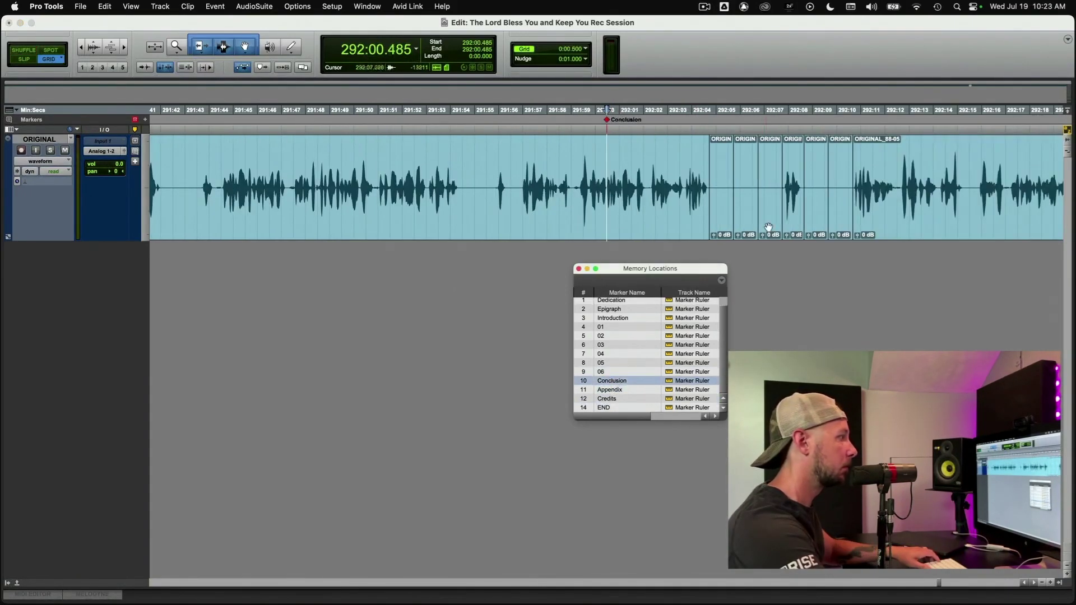
left_click(768, 227)
left_click(783, 123)
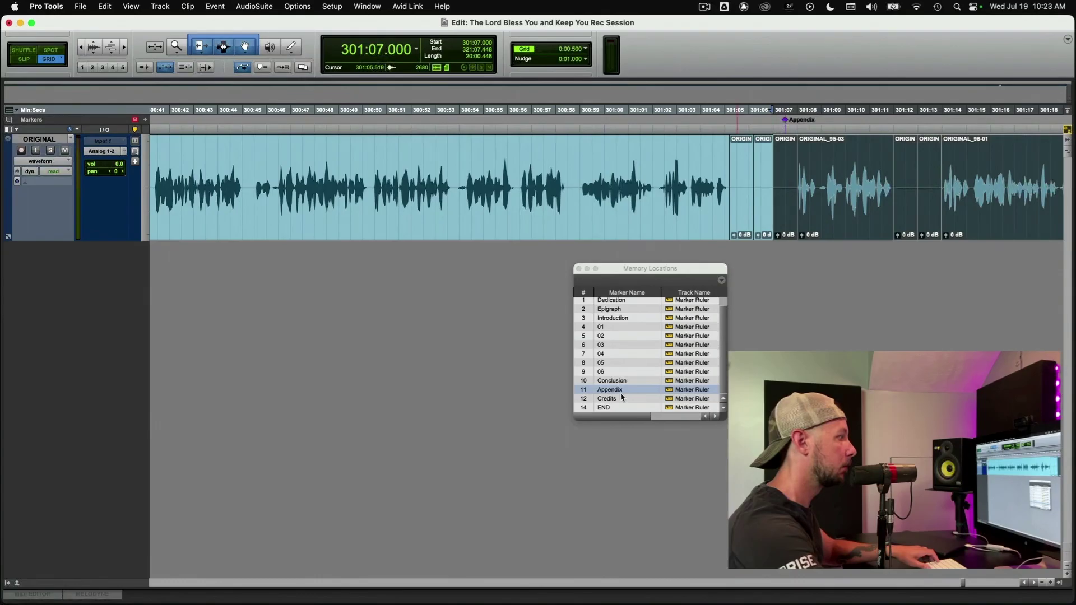
left_click(622, 398)
left_click(811, 222)
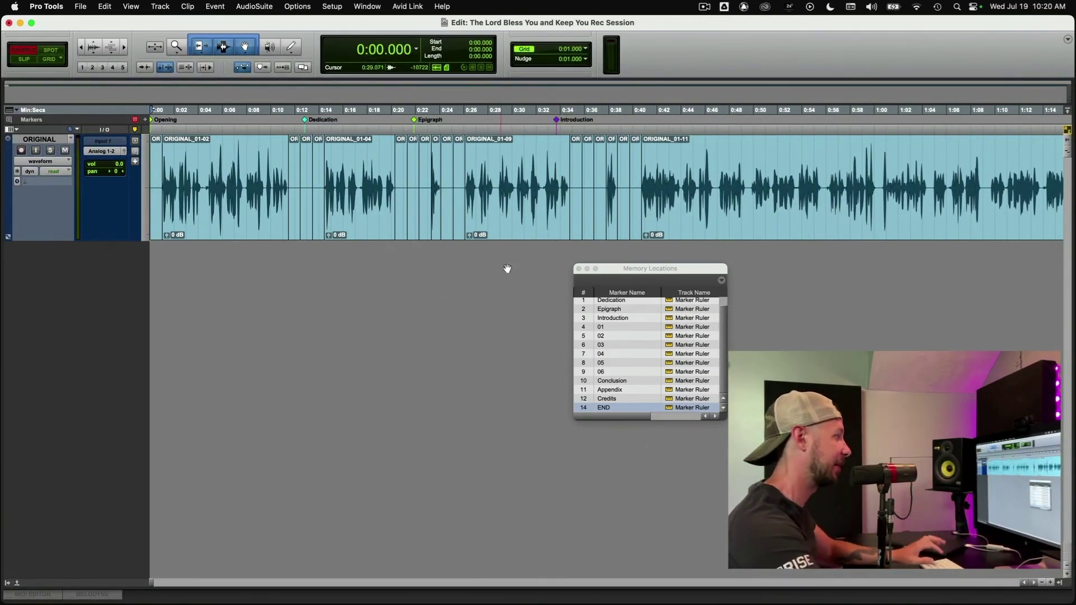
Zoom in at the session start and set the grid value to 500 msec
key("t")
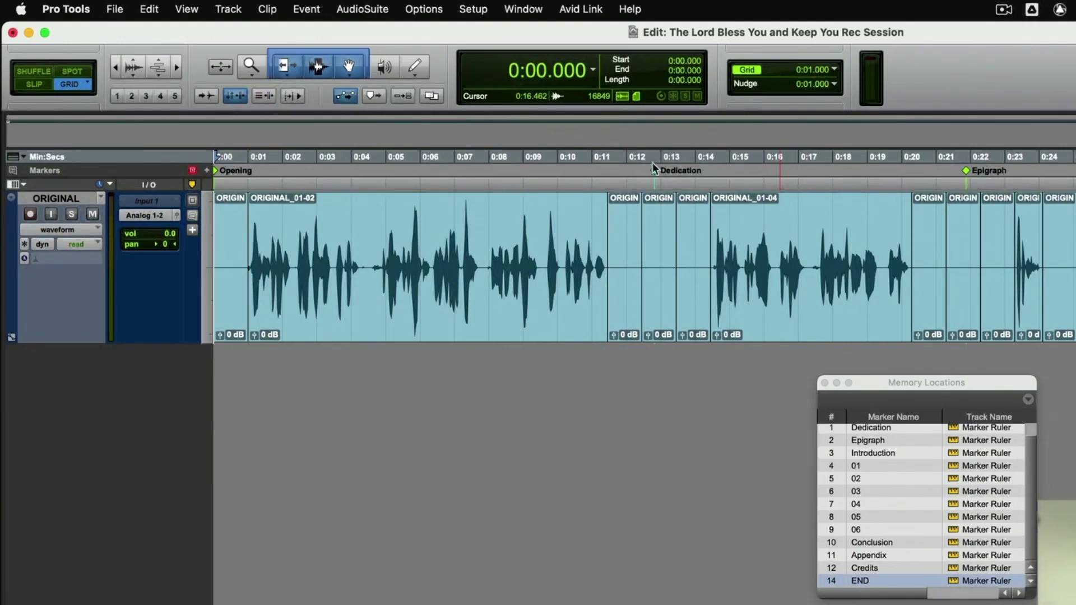
left_click(834, 83)
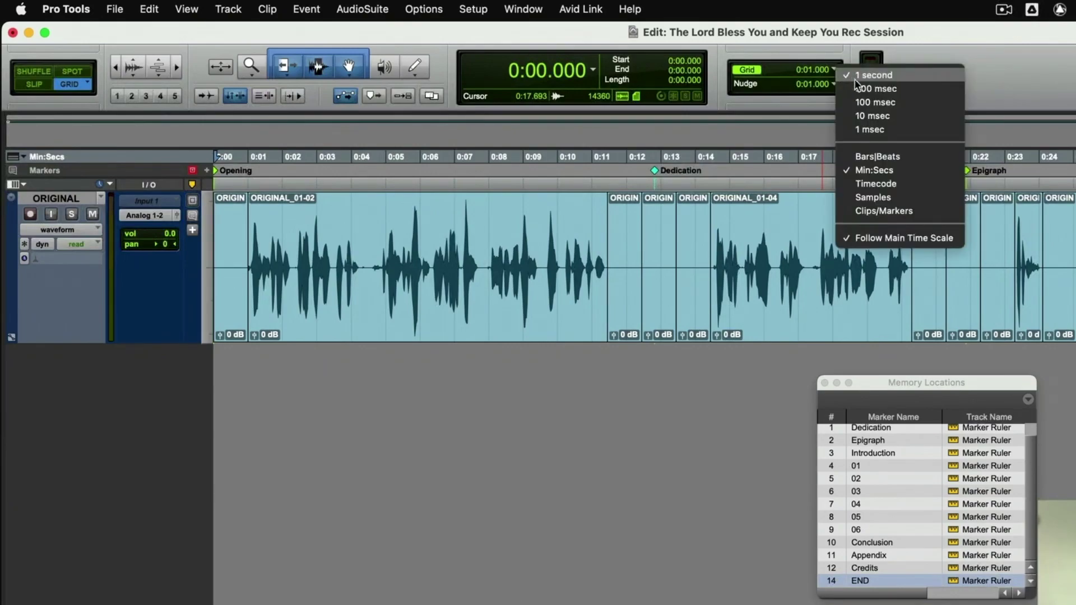
left_click(862, 88)
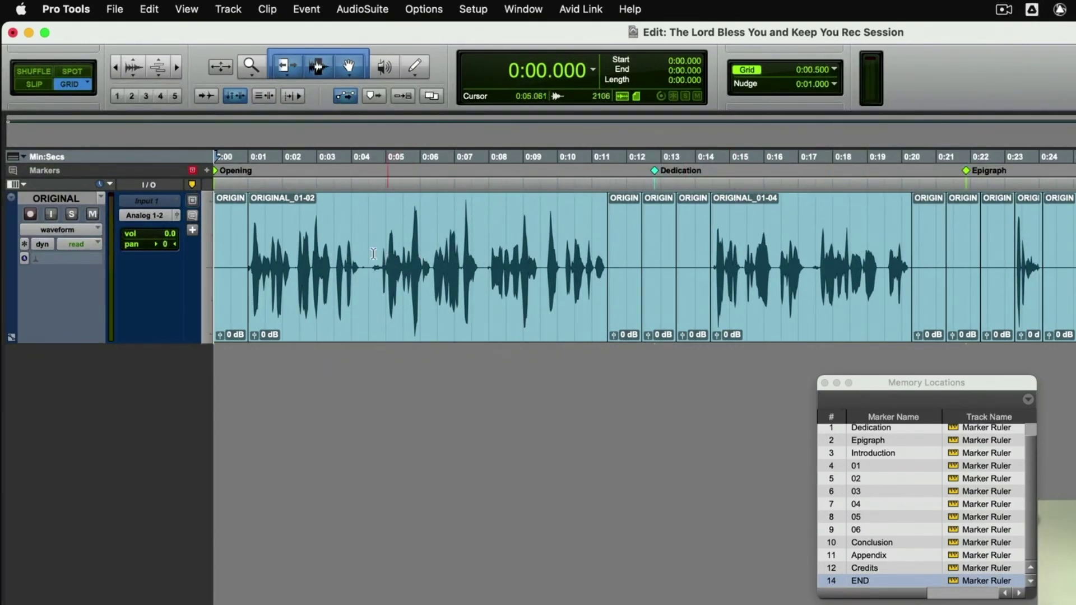
Select the clips from 0:13.447, 0:22.346 and 0:37 through session end and snap them to grid
left_click_drag(317, 232, 884, 227)
left_click(834, 236)
left_click(872, 222)
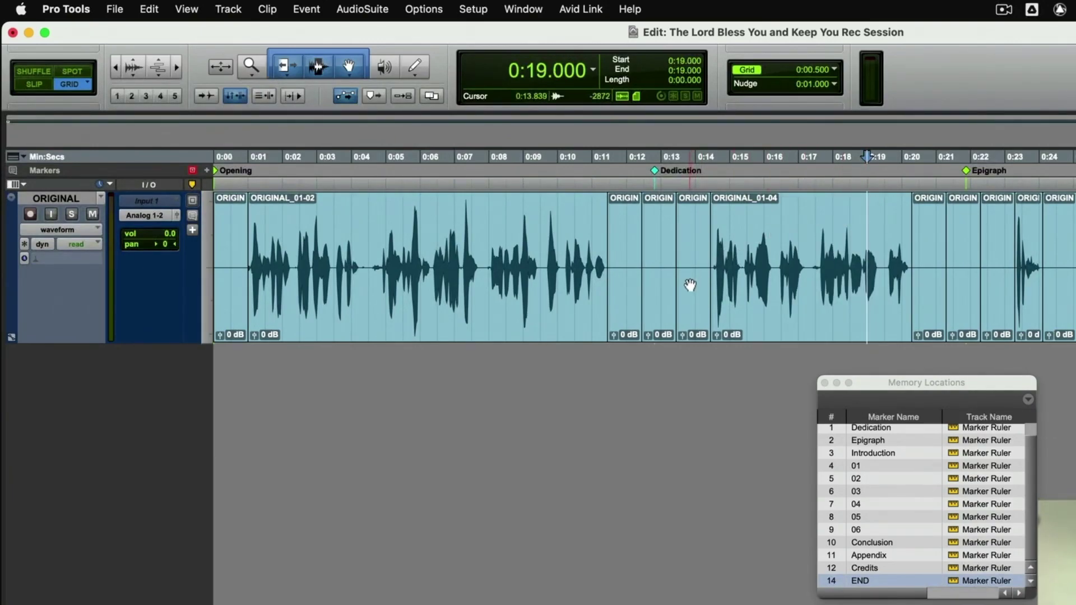
left_click(695, 286)
key("alt+shift+Return")
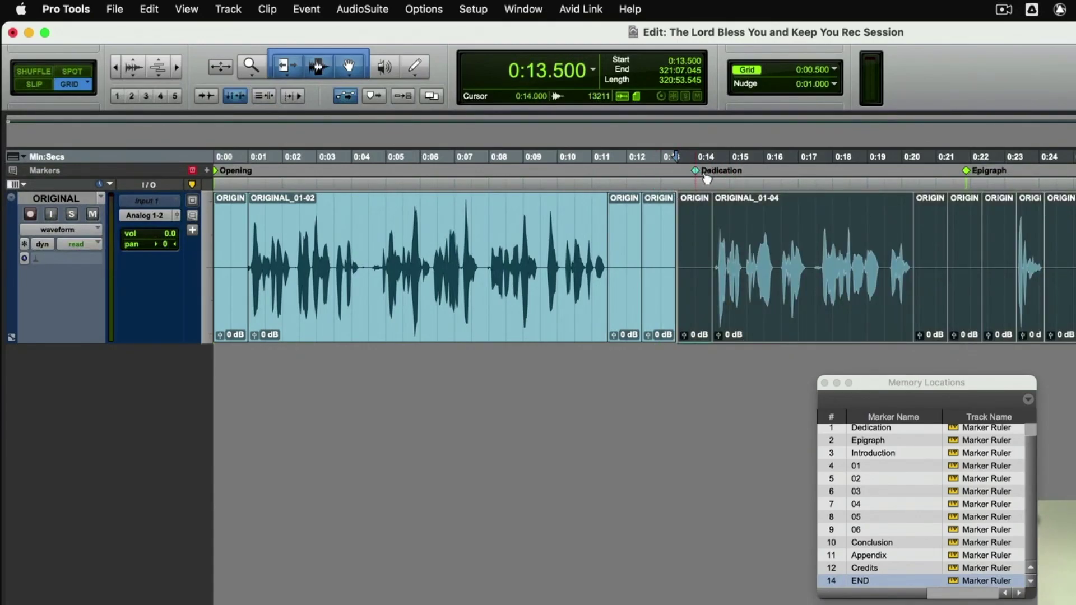
left_click(999, 273)
key("alt+shift+Return")
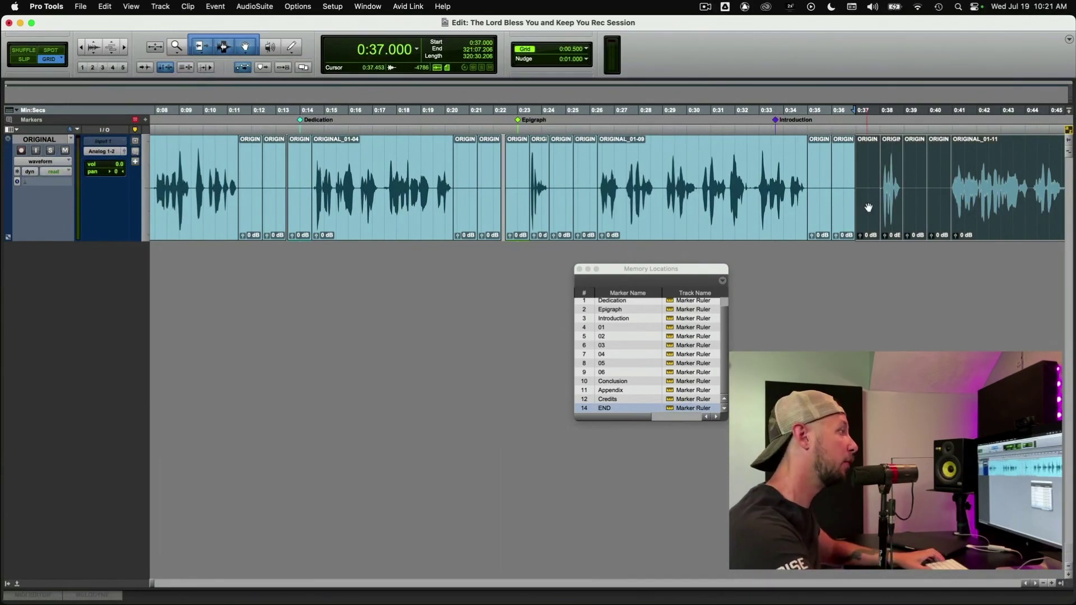
left_click(870, 207)
key("alt+shift+Return")
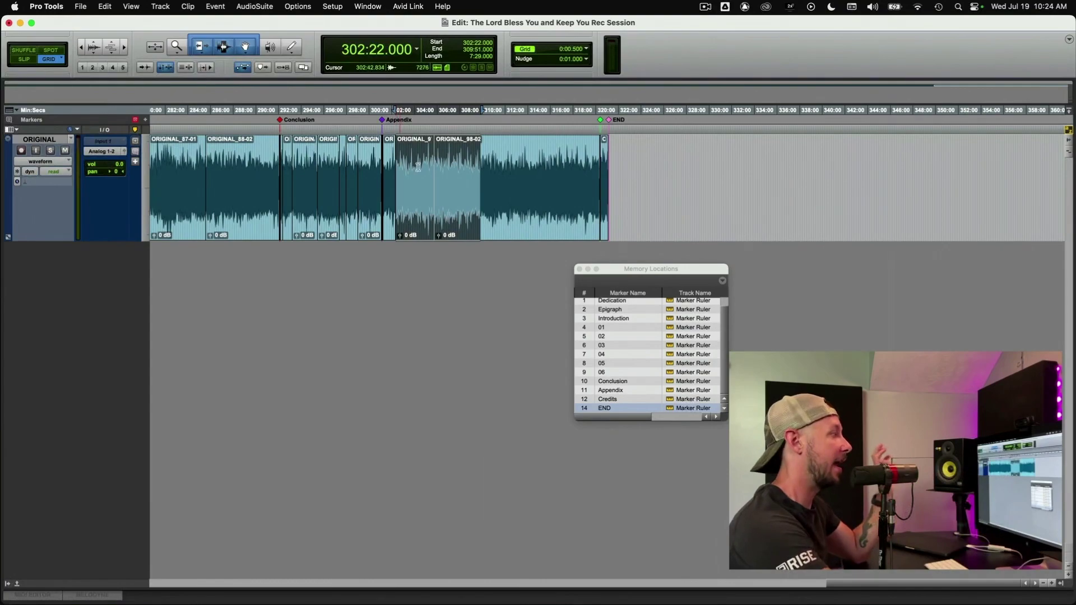
Select the short room-tone clip near 298:00, then return to the session start
double_click(353, 166)
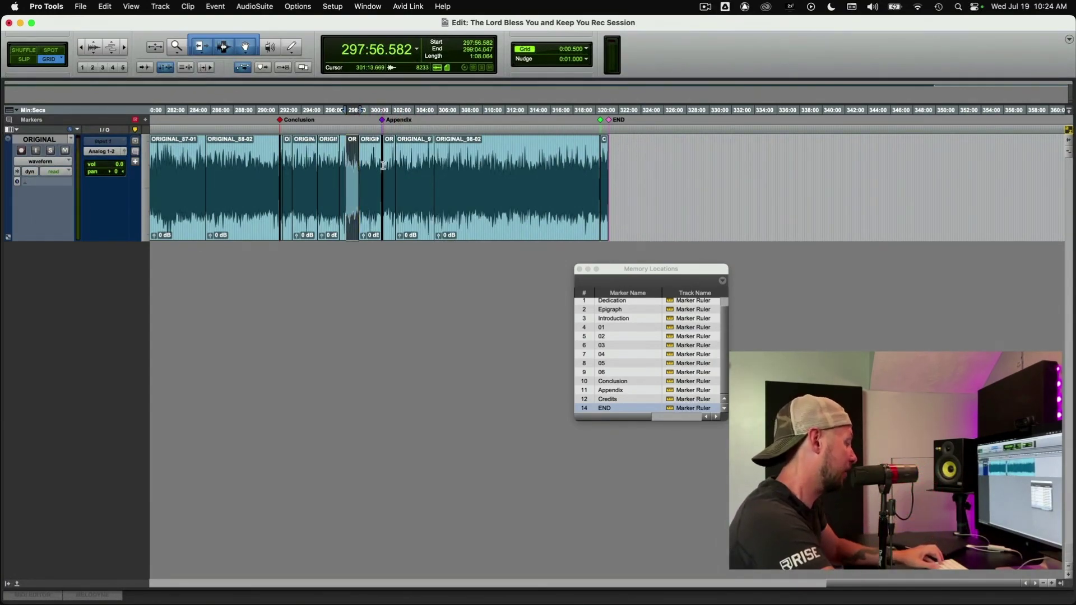
left_click(475, 161)
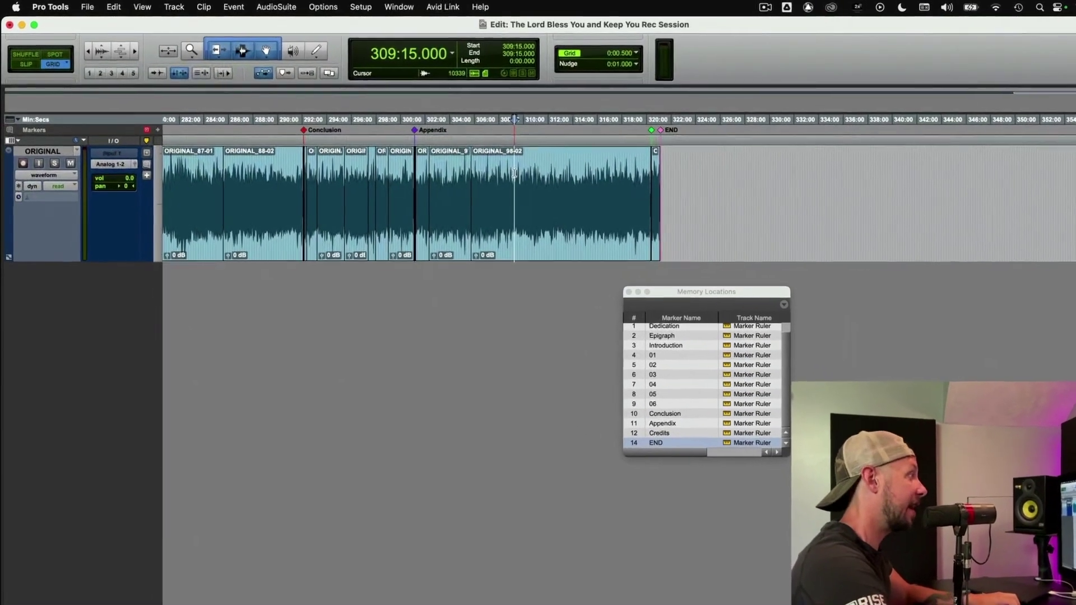
key("Return")
Duplicate the ORIGINAL track with its active playlist included
right_click(73, 164)
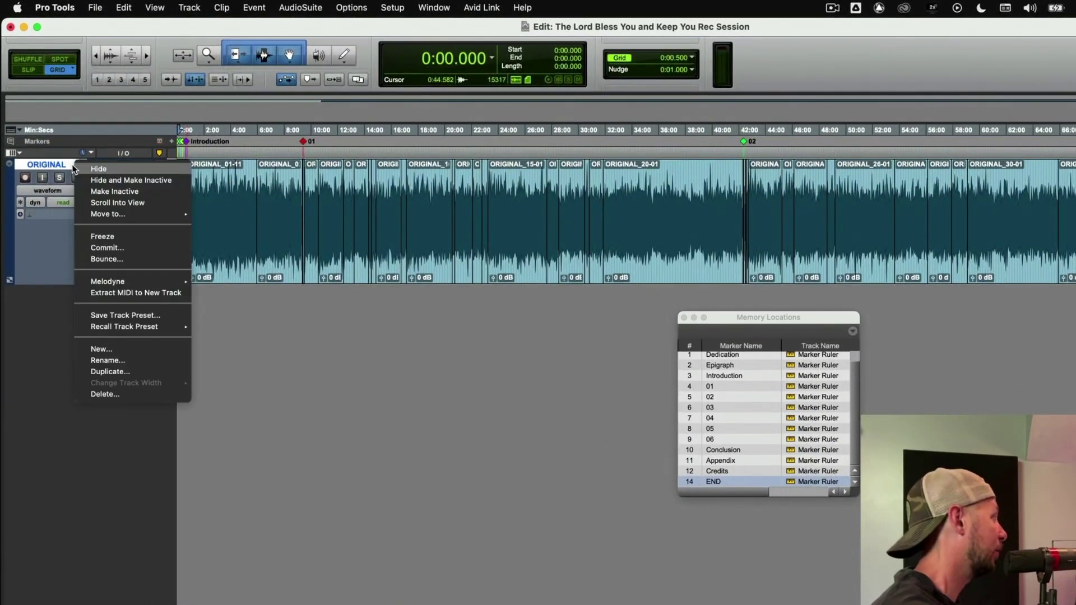
left_click(110, 372)
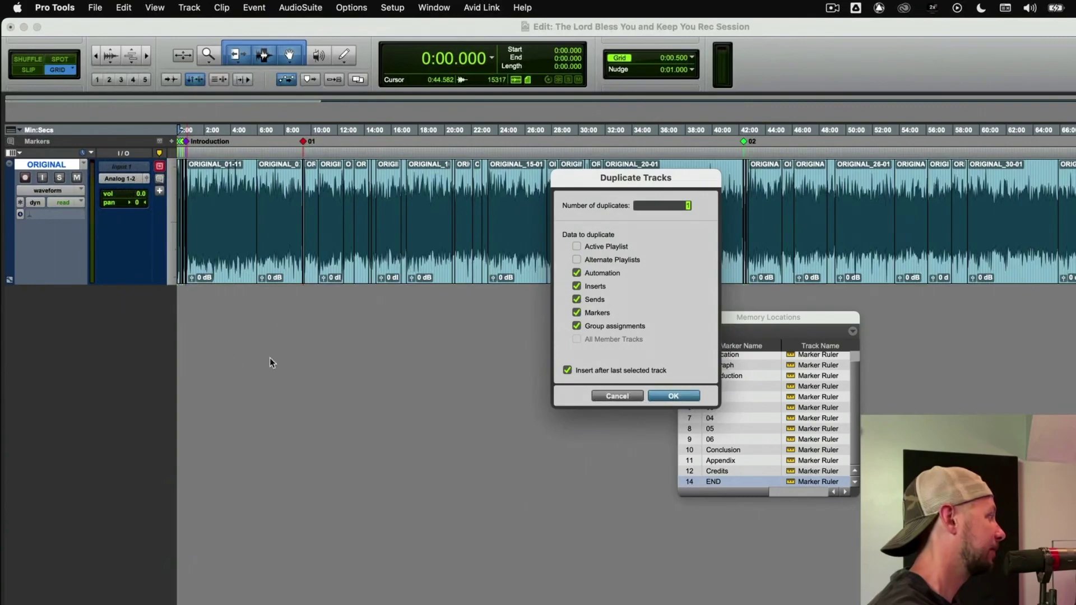
left_click(604, 248)
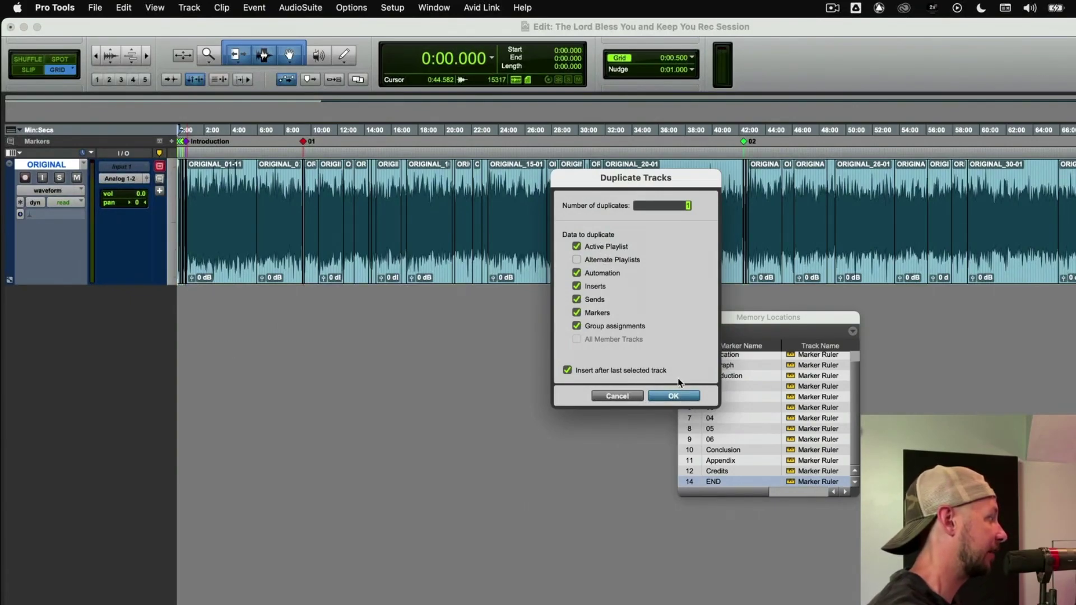
left_click(673, 396)
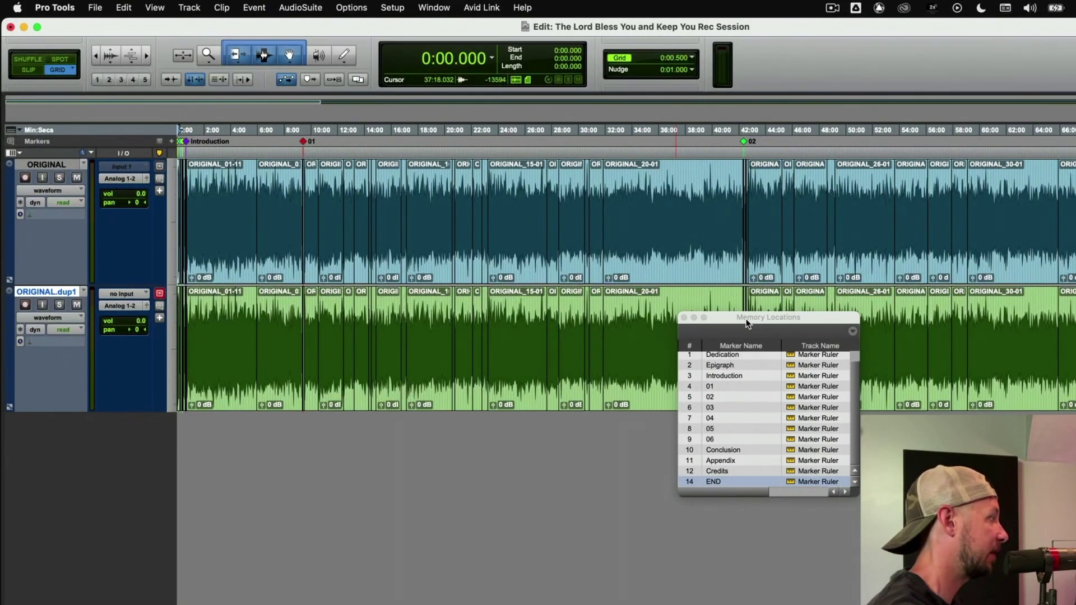
Select the entire ORIGINAL.dup1 track from session start to end
left_click_drag(746, 317, 797, 457)
left_click(674, 322)
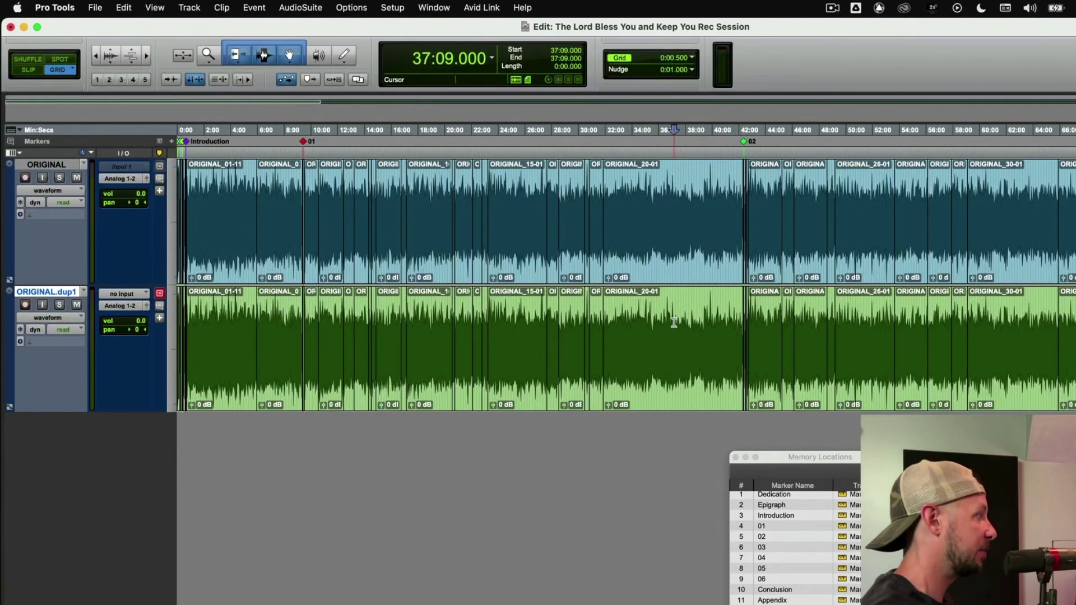
left_click_drag(694, 207, 239, 213)
left_click(678, 313)
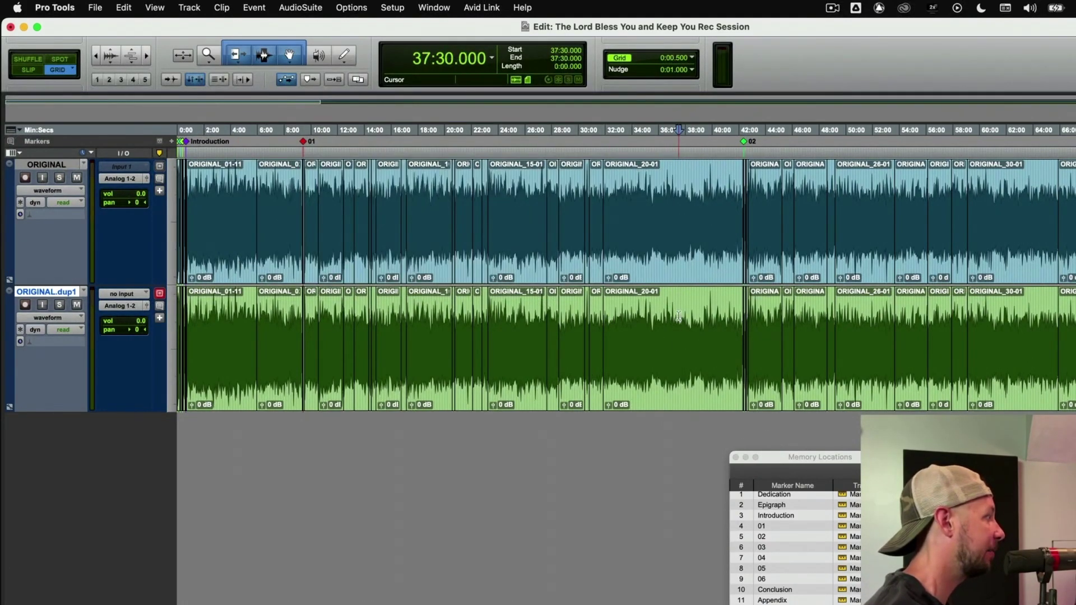
key("Return")
key("alt+shift+Return")
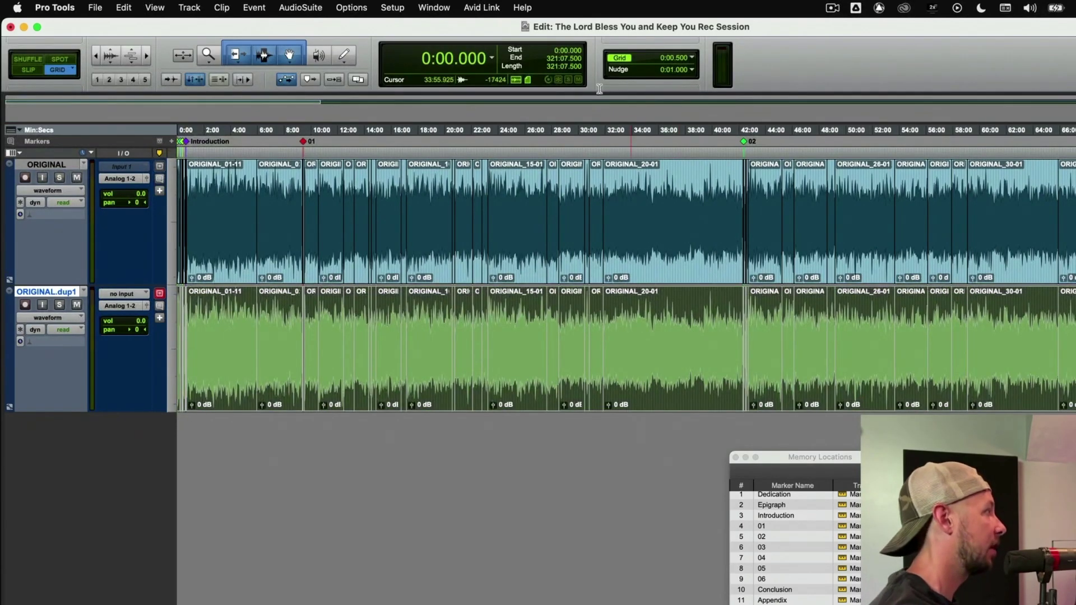
Choose the AudioSuite Other > Duplicate process for the selected duplicate track
left_click(301, 7)
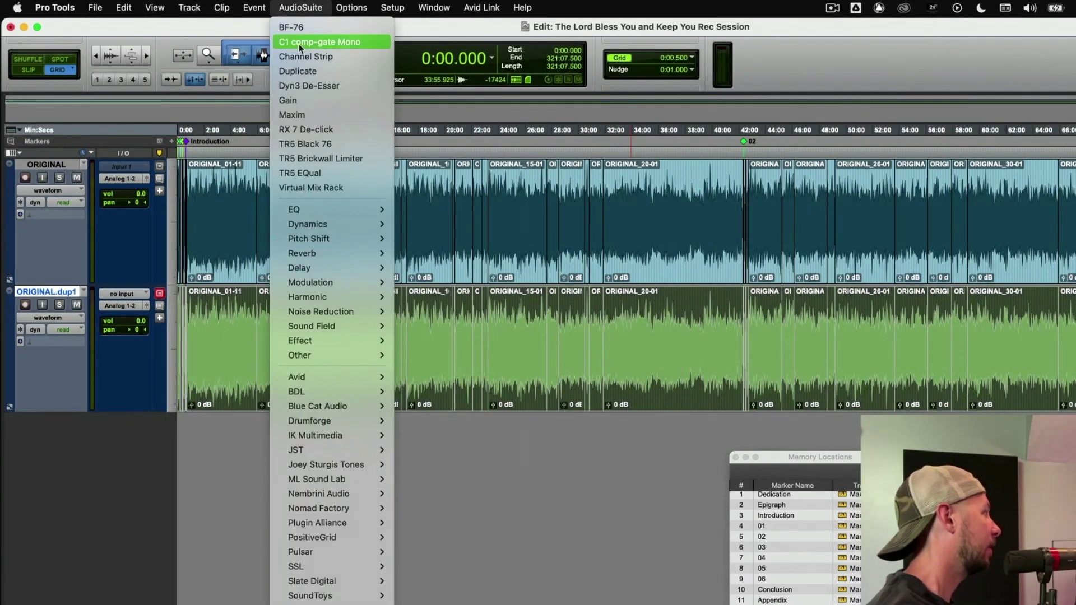
left_click(333, 69)
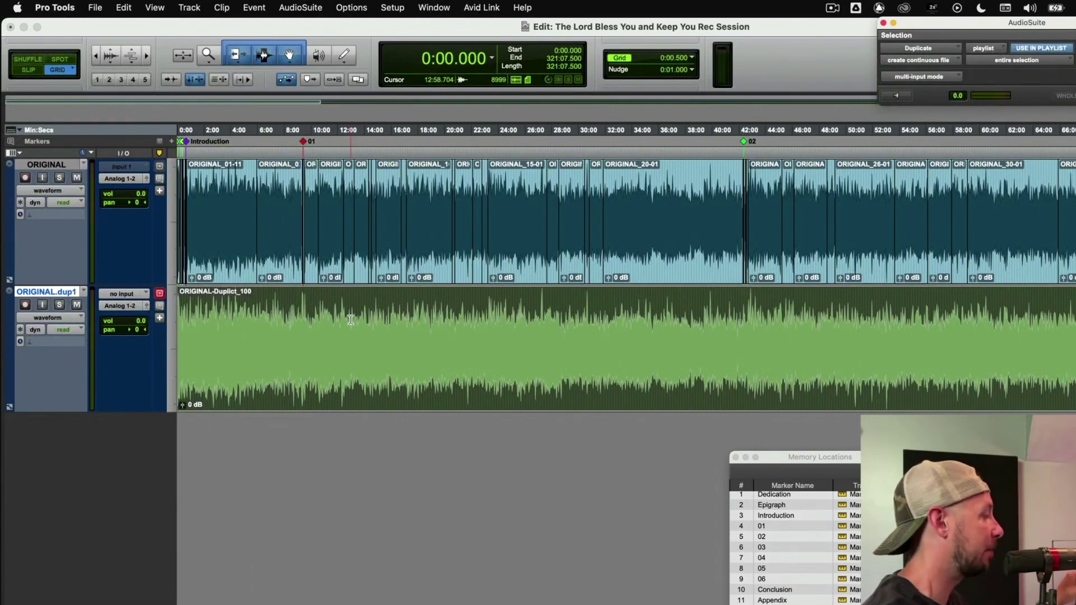
Split the consolidated clip at the Dedication marker
scroll(798, 540, "up", 2)
left_click(740, 344)
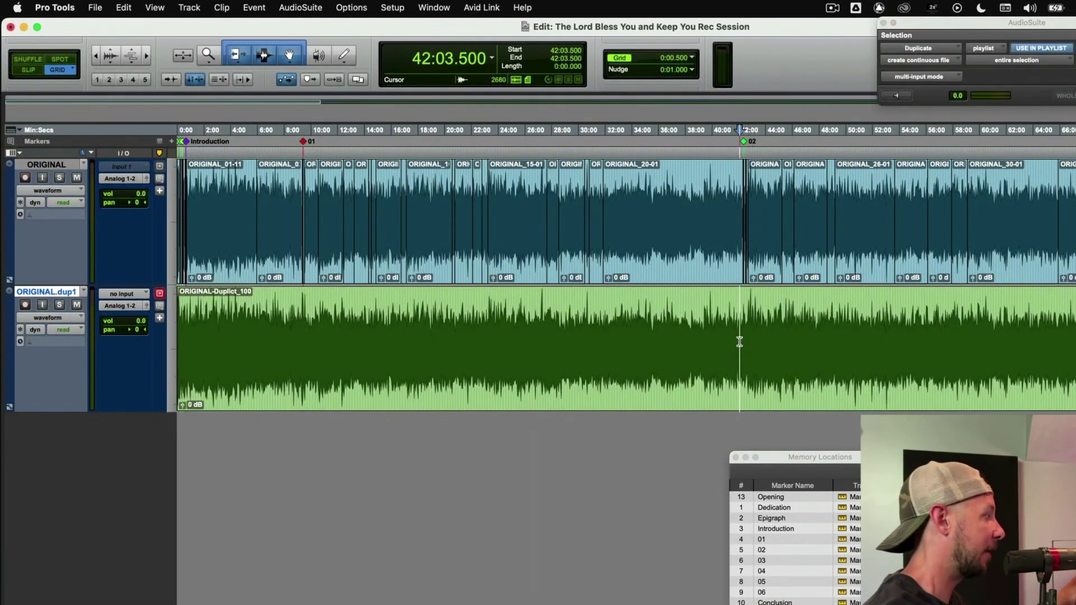
key("Return")
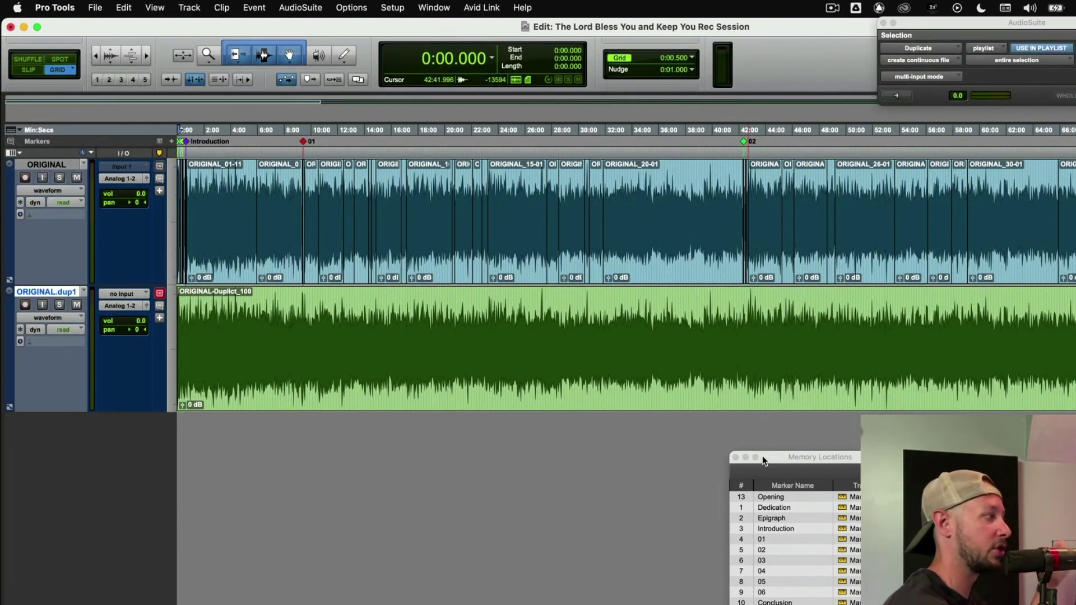
left_click(779, 498)
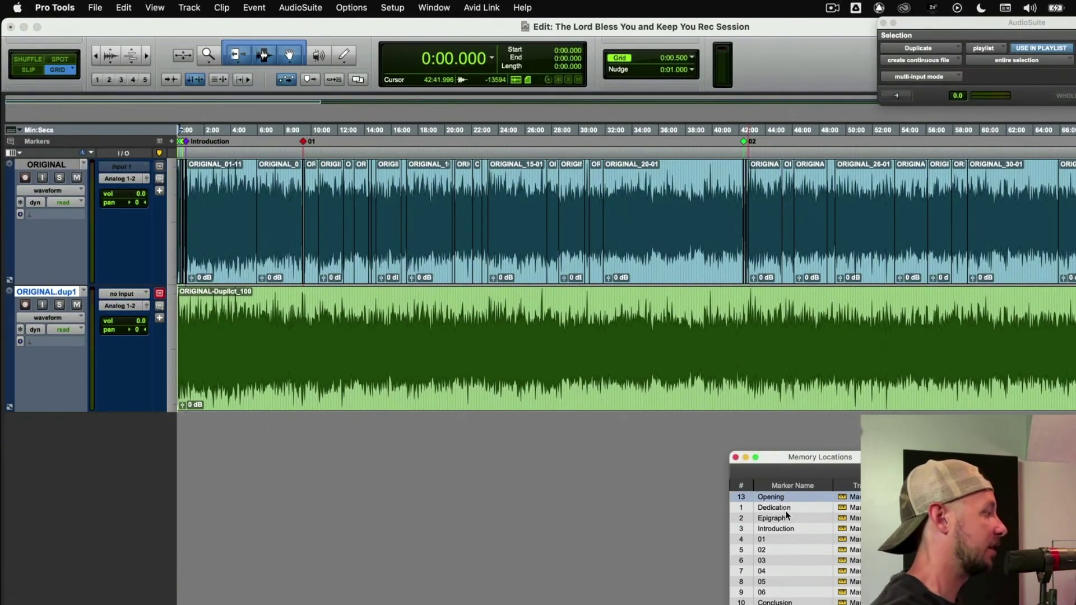
left_click(774, 508)
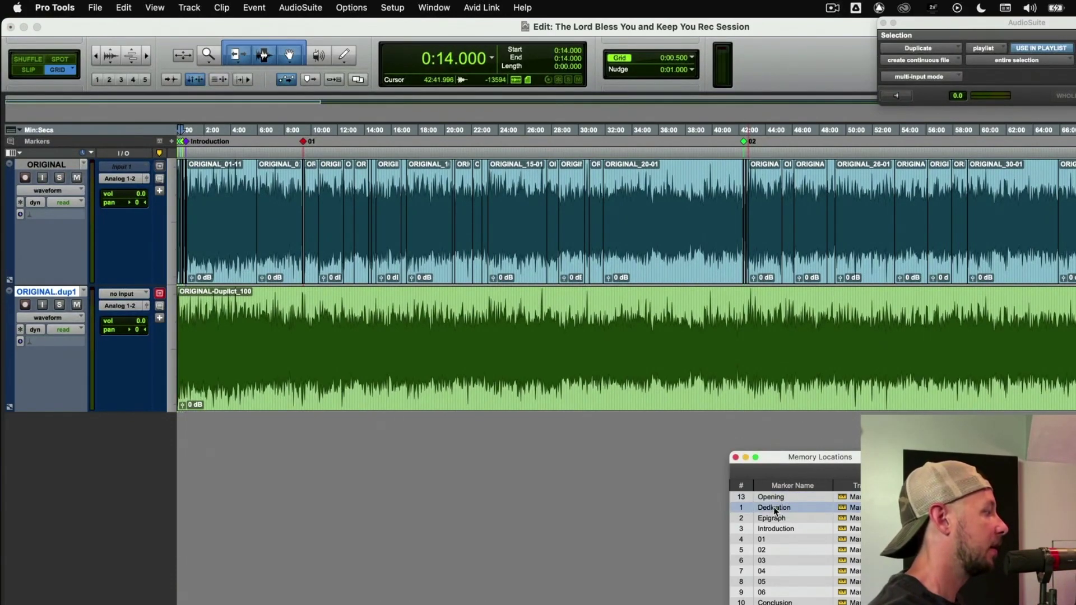
key("super+e")
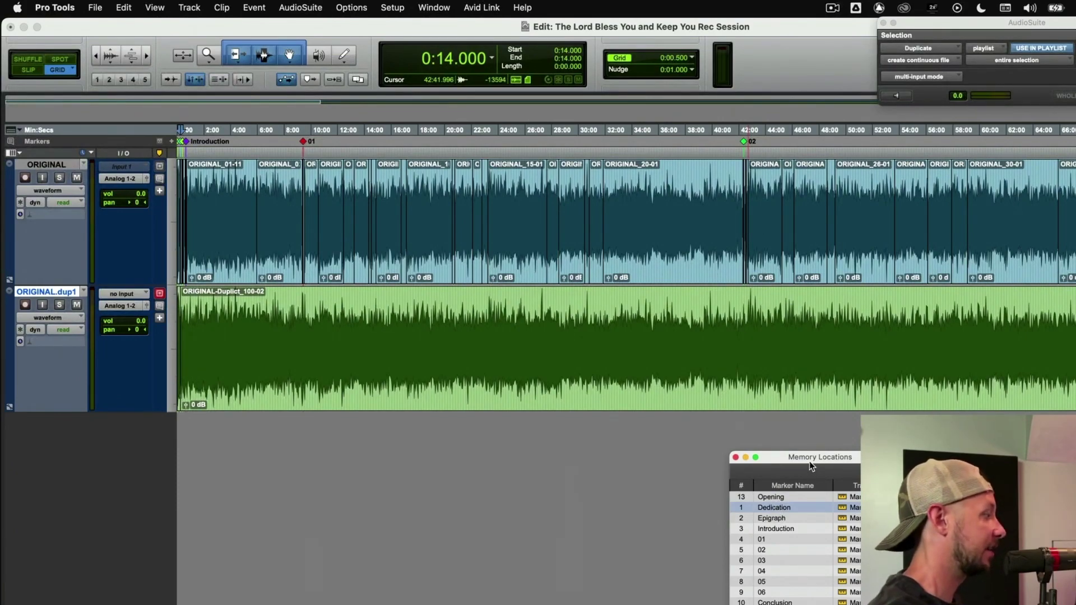
Split the clip at the remaining markers, Epigraph through Credits
left_click_drag(811, 461, 806, 426)
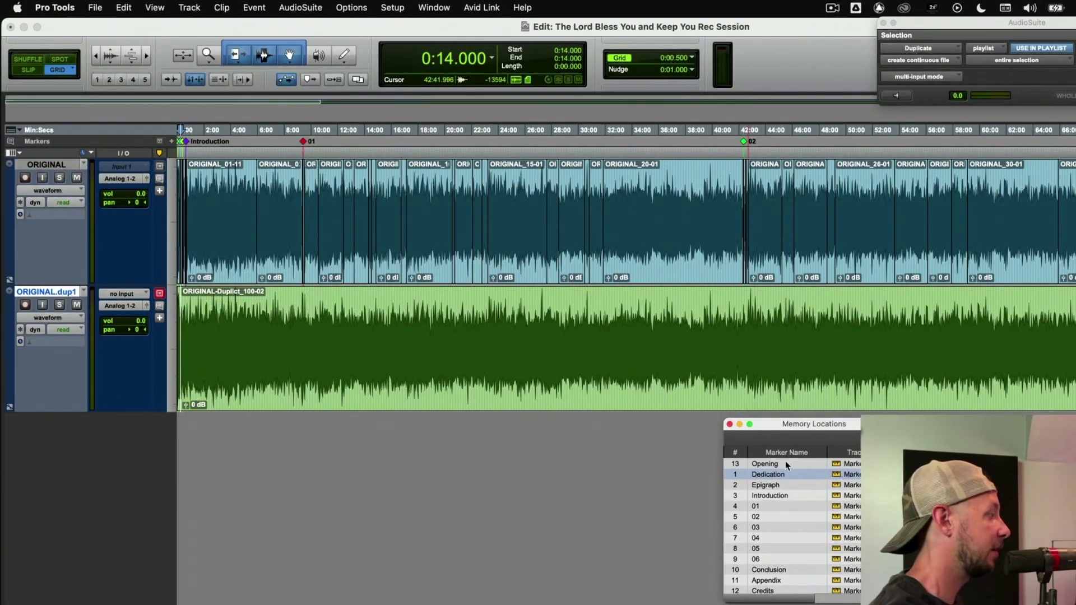
left_click(771, 487)
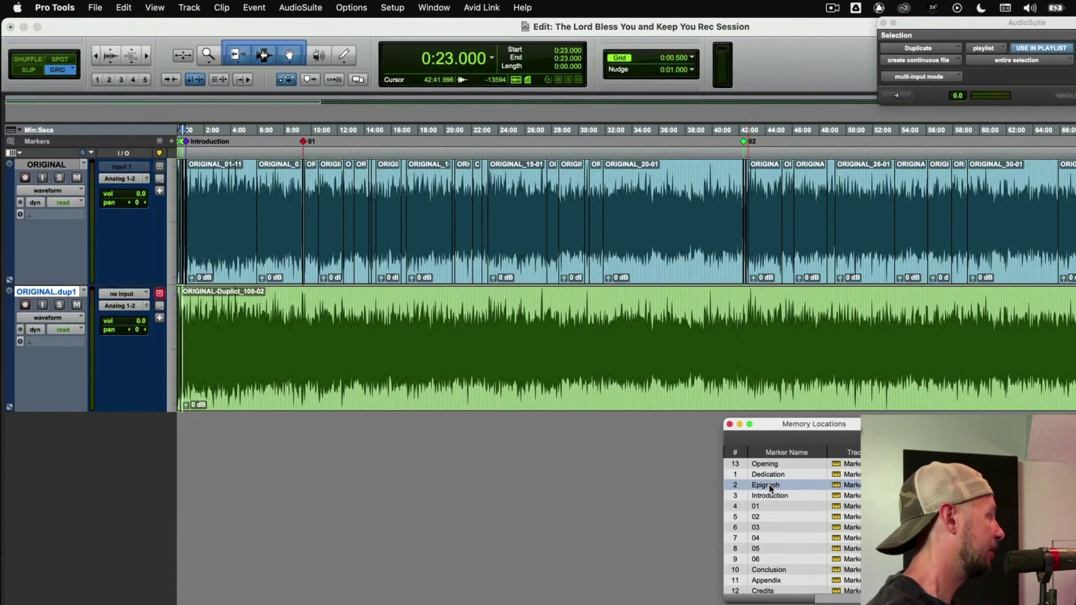
double_click(362, 359)
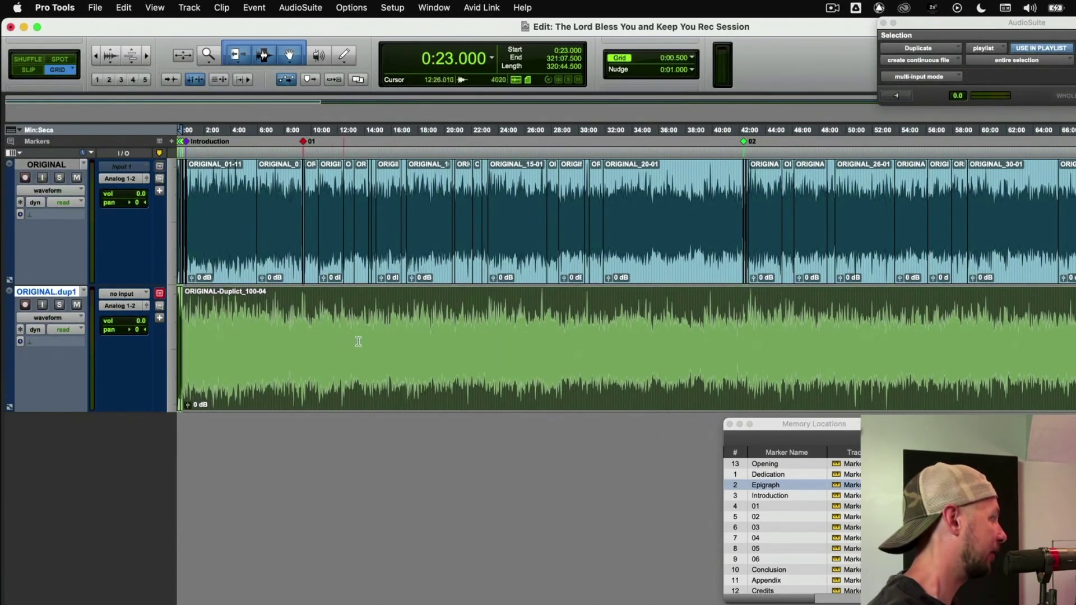
left_click(781, 496)
left_click(763, 507)
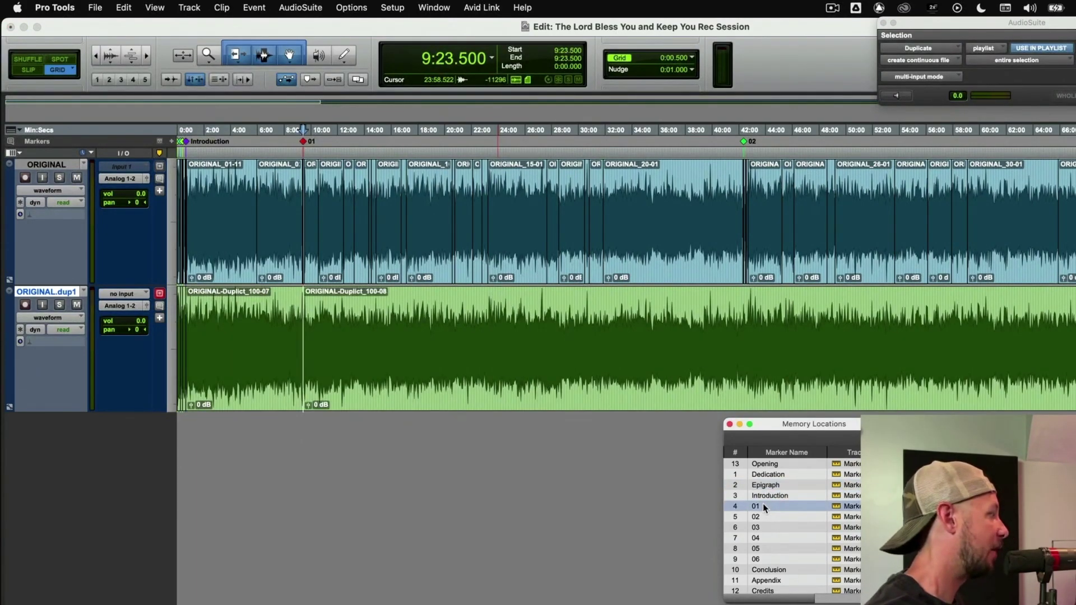
left_click(759, 538)
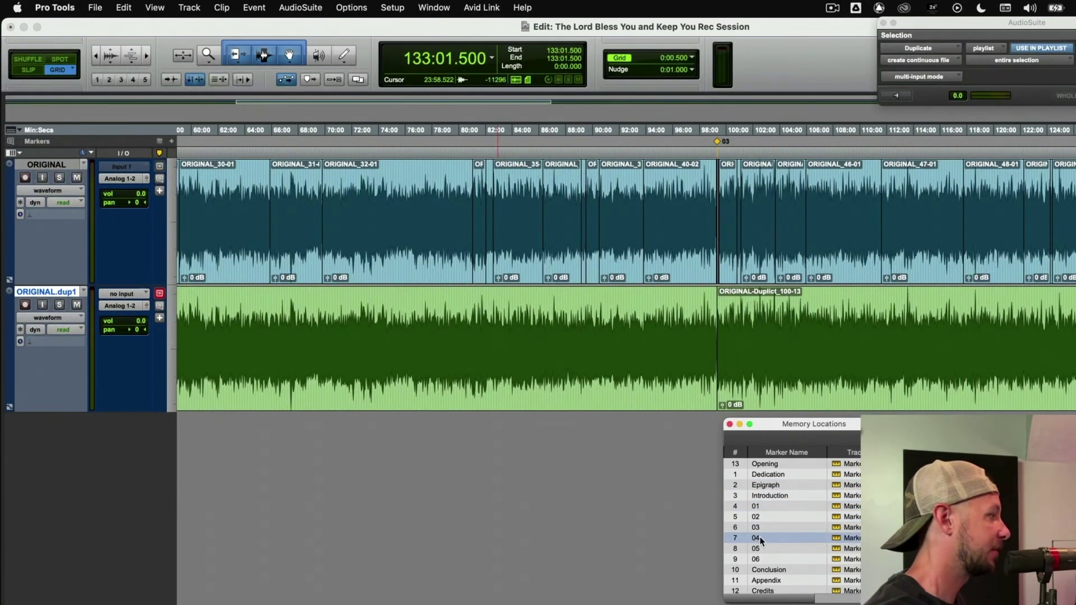
left_click(757, 549)
left_click(765, 581)
left_click(762, 592)
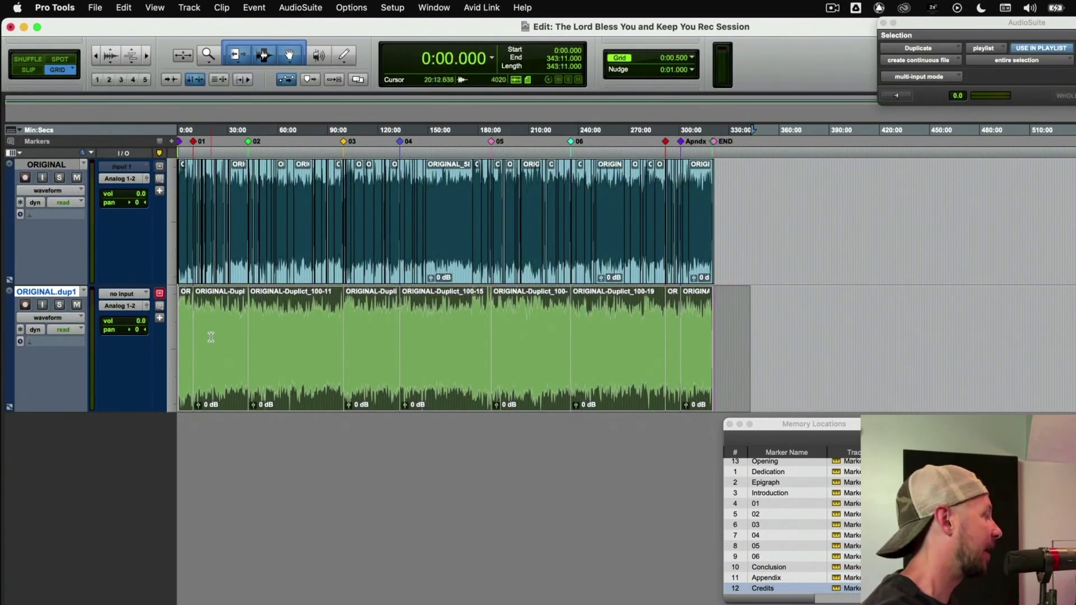
Check the split boundaries on the soloed duplicate track, then jump to session end
left_click(188, 306)
key("Tab")
key("shift+s")
key("alt+Return")
key("shift+s")
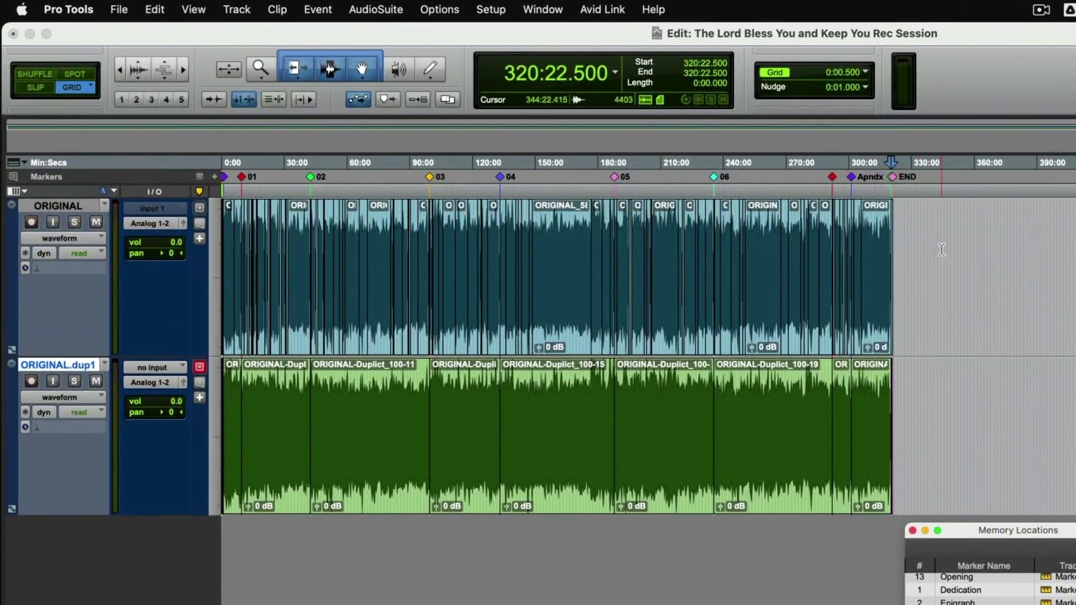
Select ranges on the original and duplicate tracks, ending at 42:21.500 on the duplicate
left_click_drag(911, 282, 143, 238)
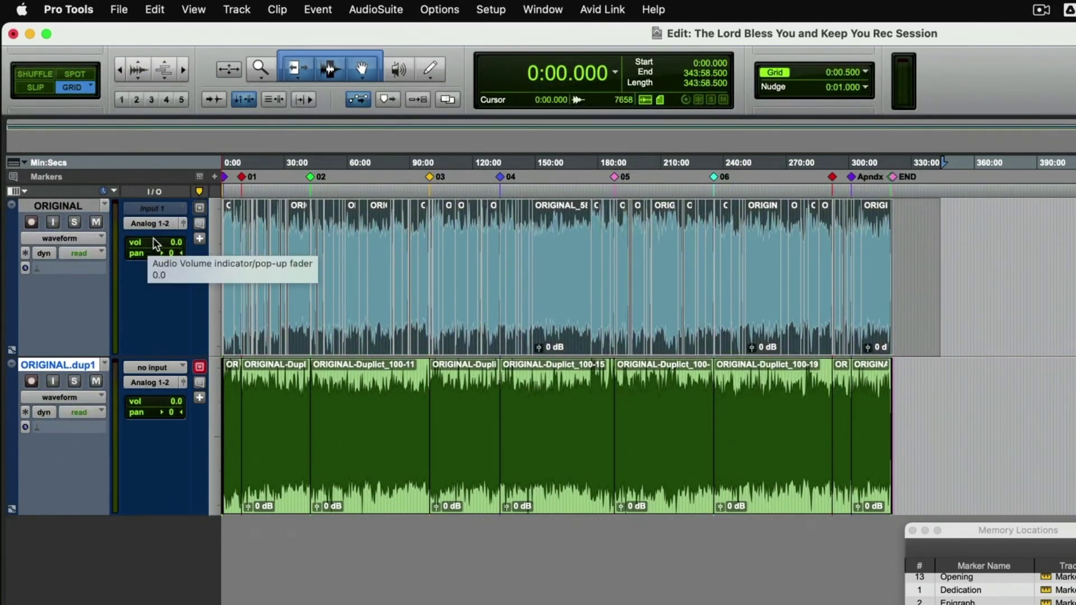
left_click(960, 396)
left_click_drag(942, 396, 120, 403)
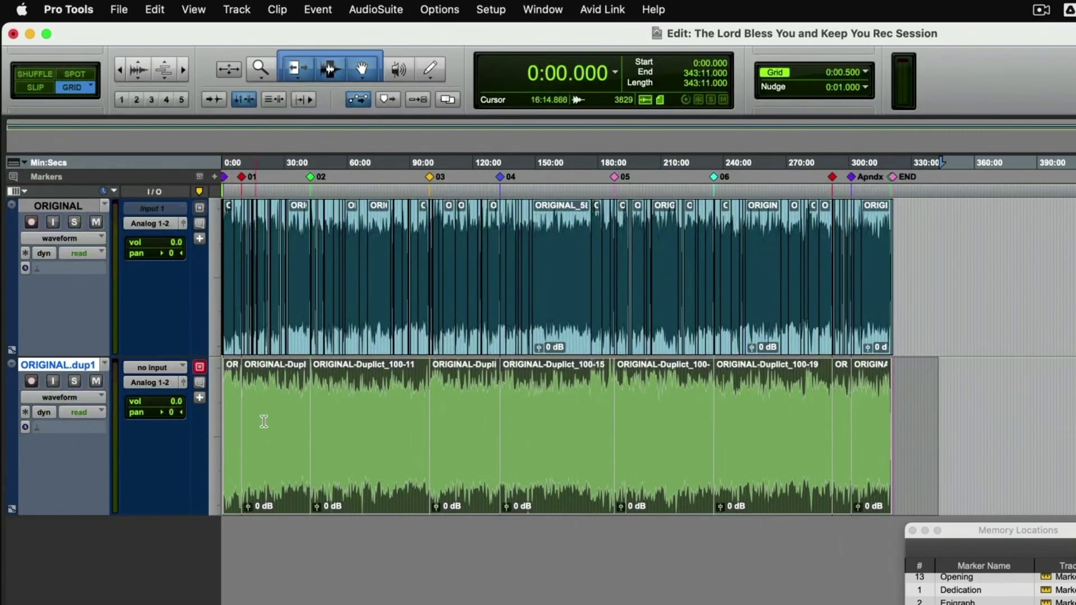
left_click(310, 404)
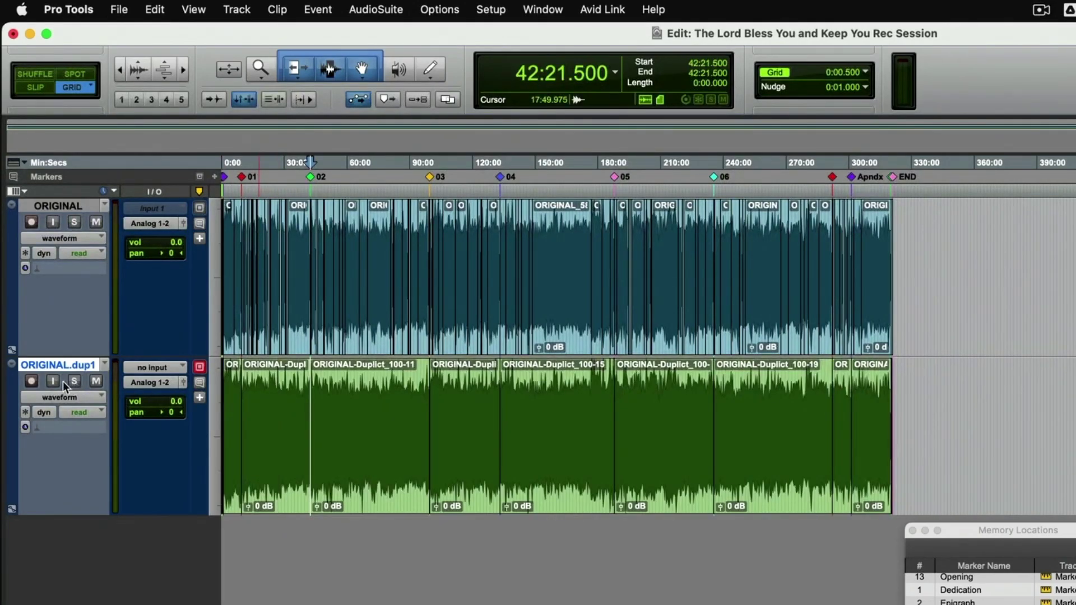
Verify the splits at 9:23.500, 42:21.500 and 99:18.500 by tabbing between boundaries and playing back
left_click(233, 383)
key("Tab")
key("space")
key("space")
key("Tab")
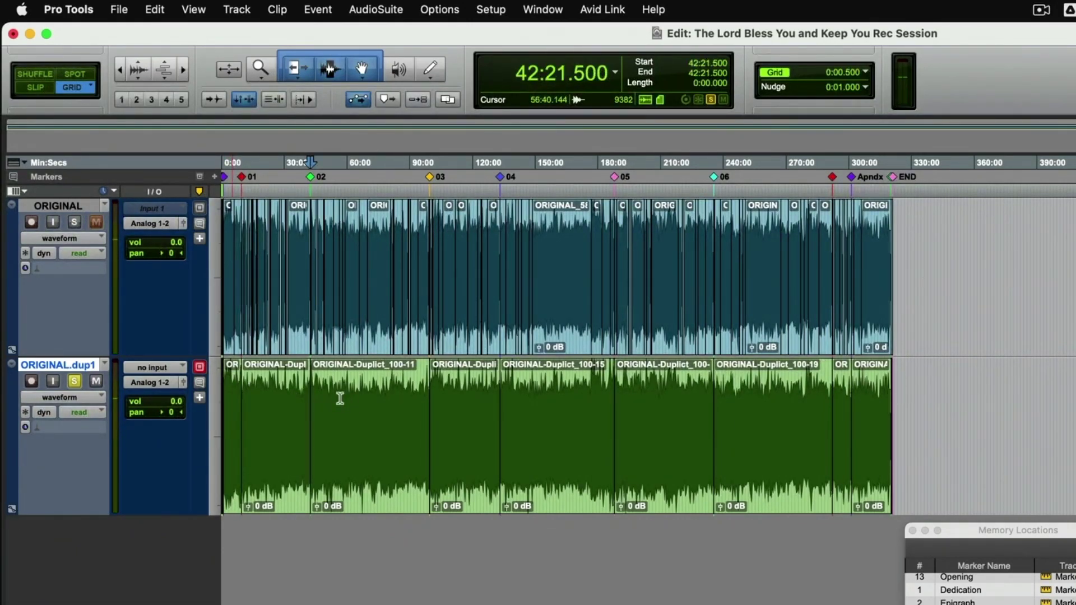
key("space")
left_click(365, 395)
key("Tab")
key("space")
key("space")
left_click_drag(549, 233, 213, 218)
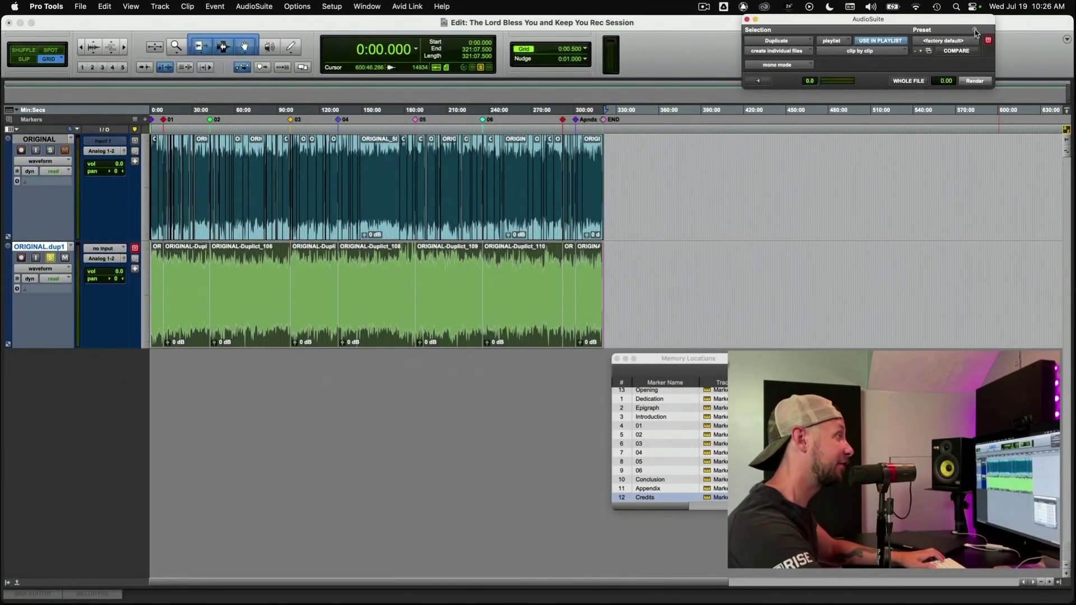
Open Strip Silence (Cmd+U) and its batch Rename for the selected chapter clips
key("super+z")
key("super+u")
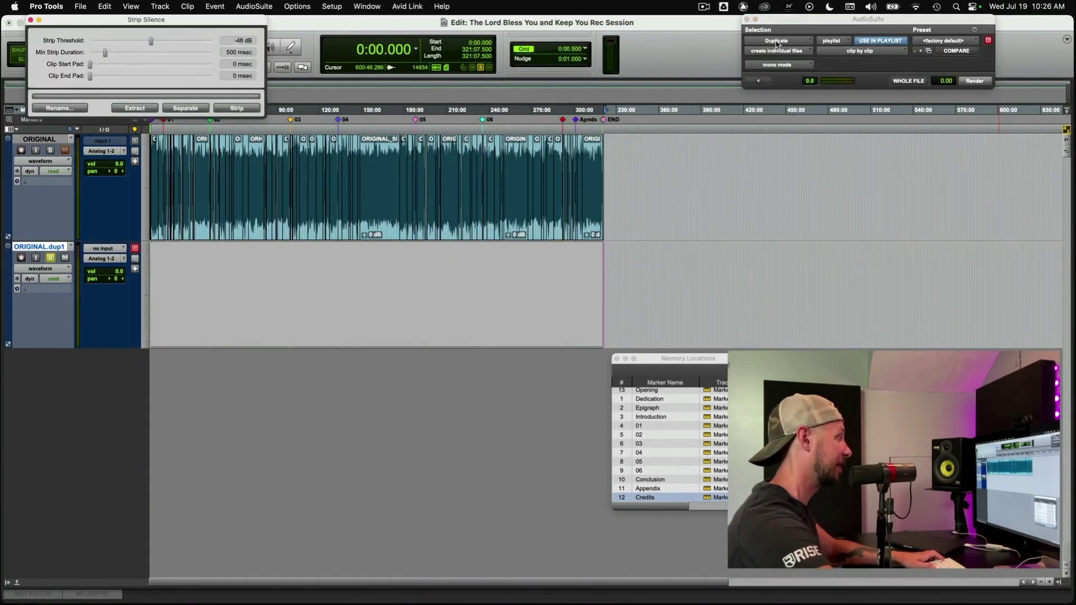
key("super+shift+z")
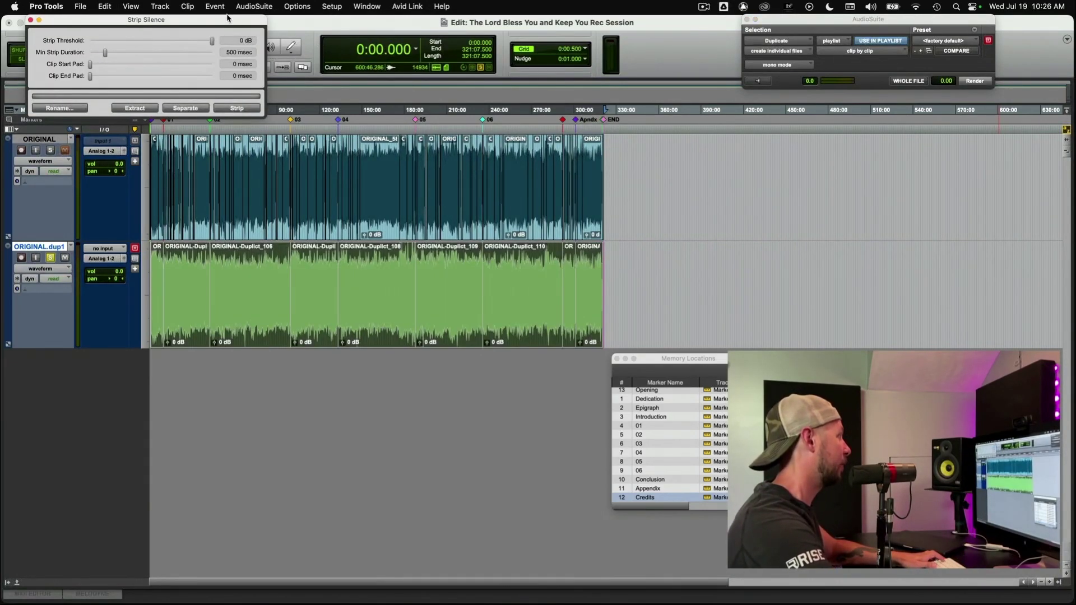
left_click_drag(229, 21, 873, 21)
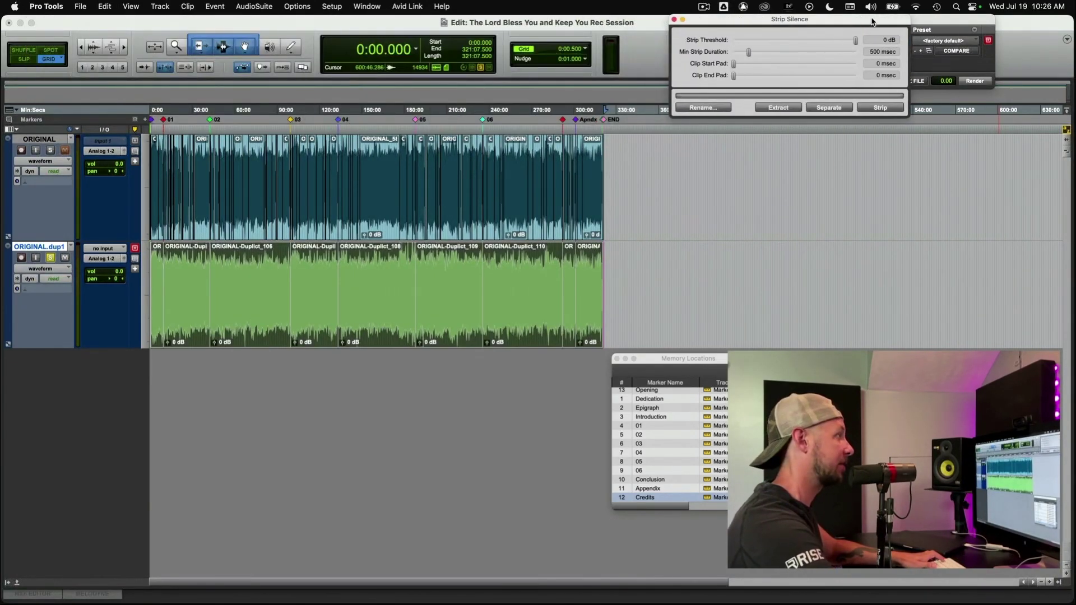
left_click(725, 108)
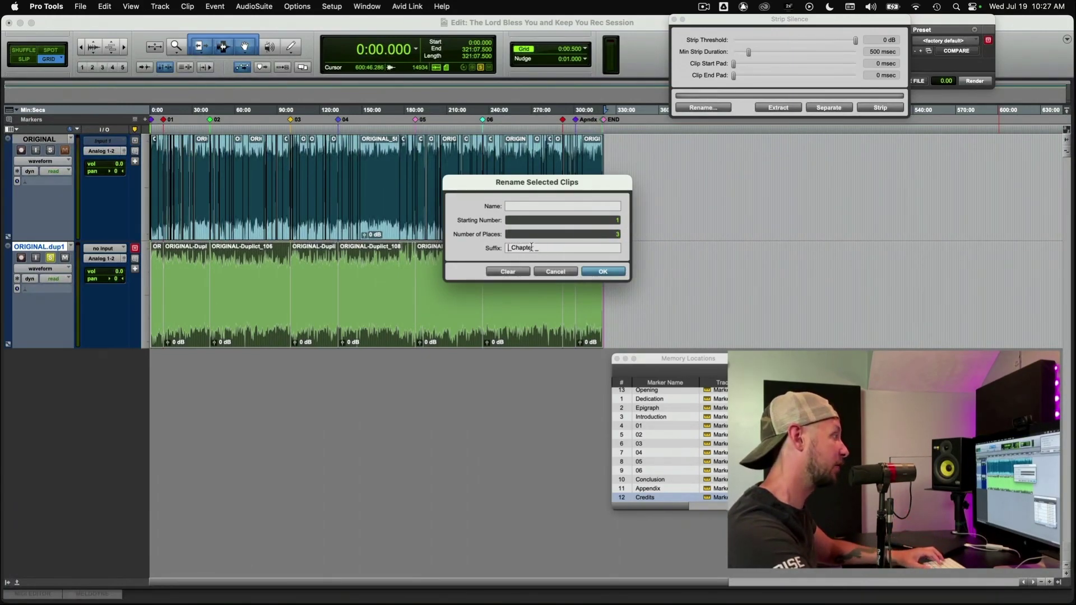
Number the clips from 001 with suffix 'Lord Bless You - EDITED', then zoom to the first clip
type("001")
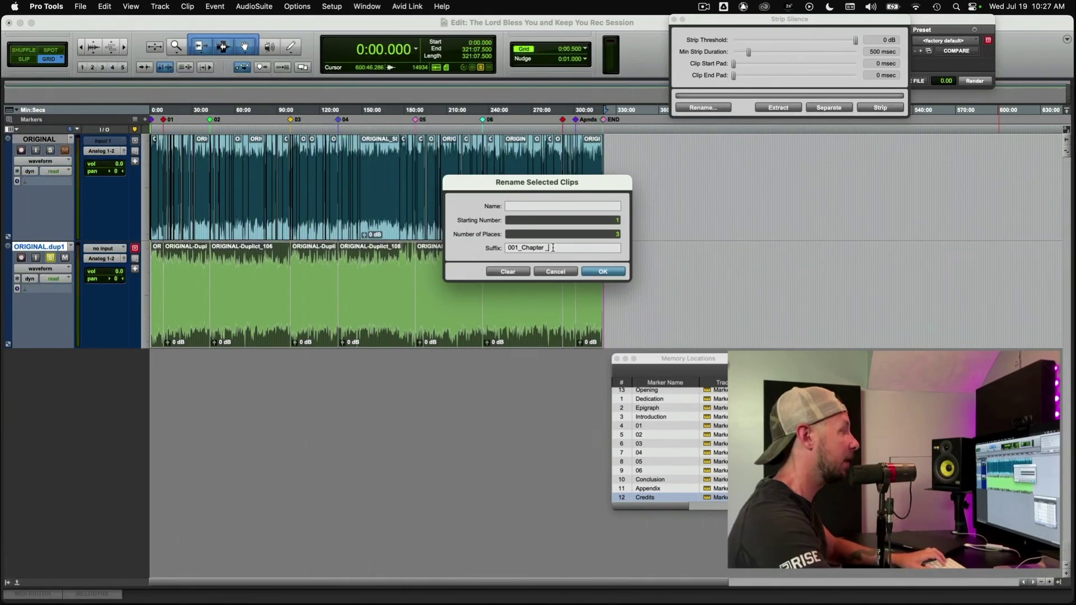
left_click_drag(551, 248, 522, 248)
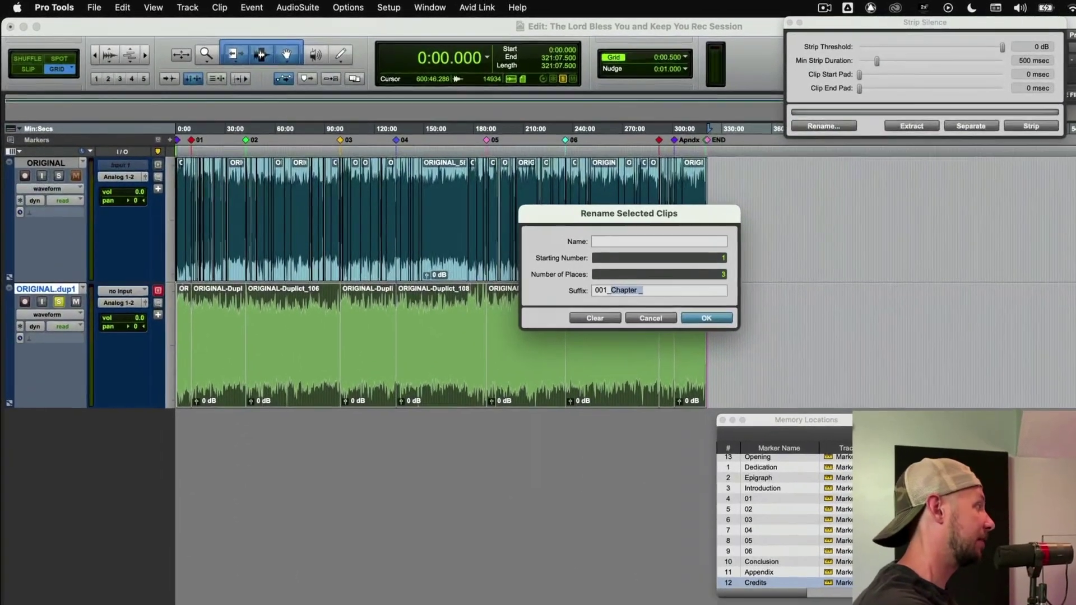
type("Lord Bless You - EDITED")
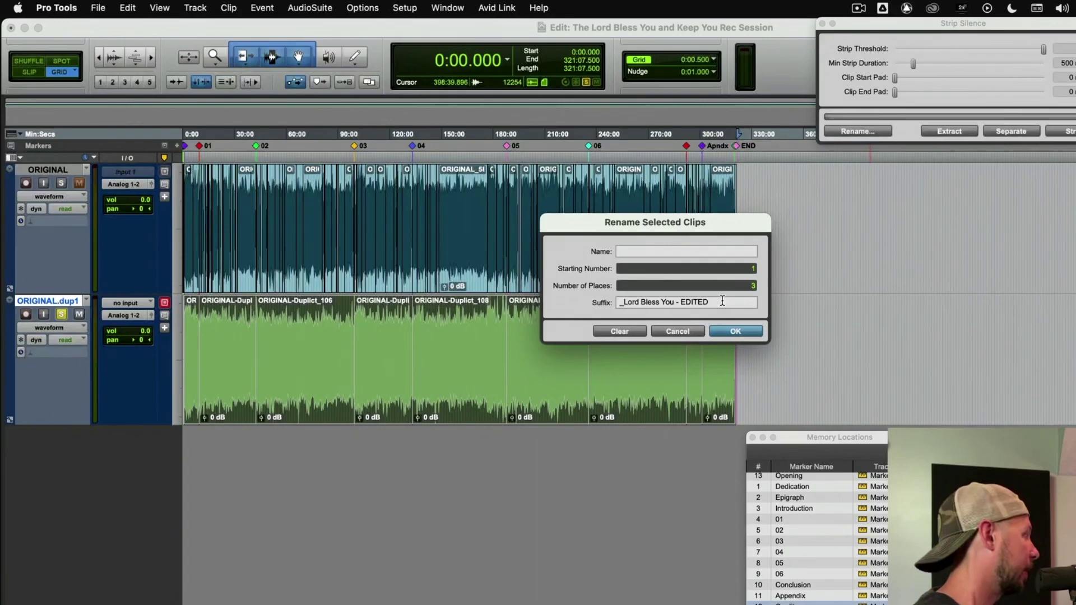
key("Return")
key("super+bracketright")
left_click(212, 315)
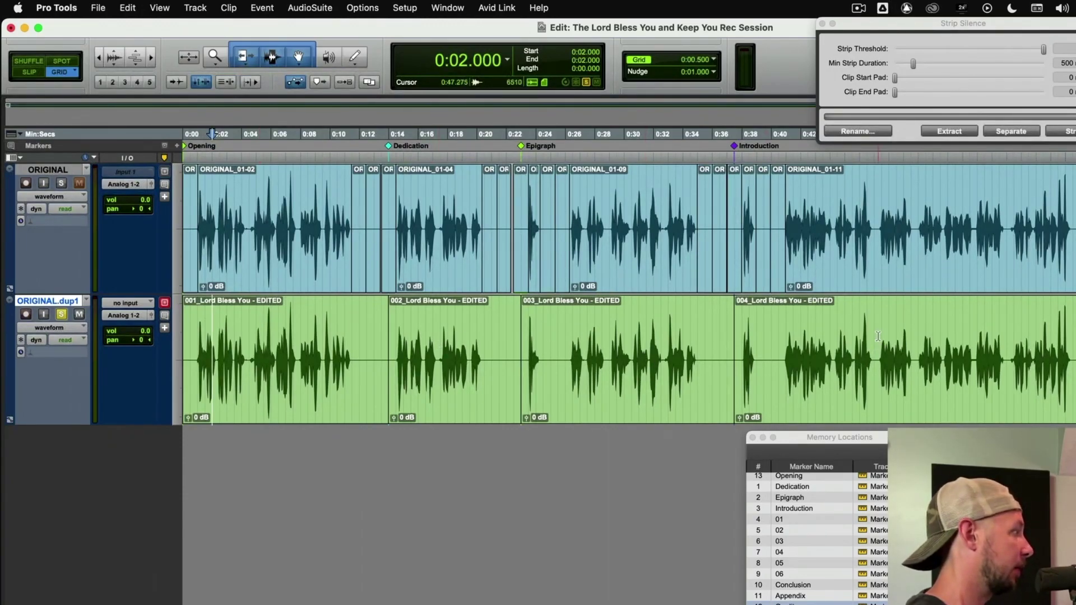
key("KP_Decimal")
key("4")
key("KP_Decimal")
key("KP_Decimal")
key("5")
key("KP_Decimal")
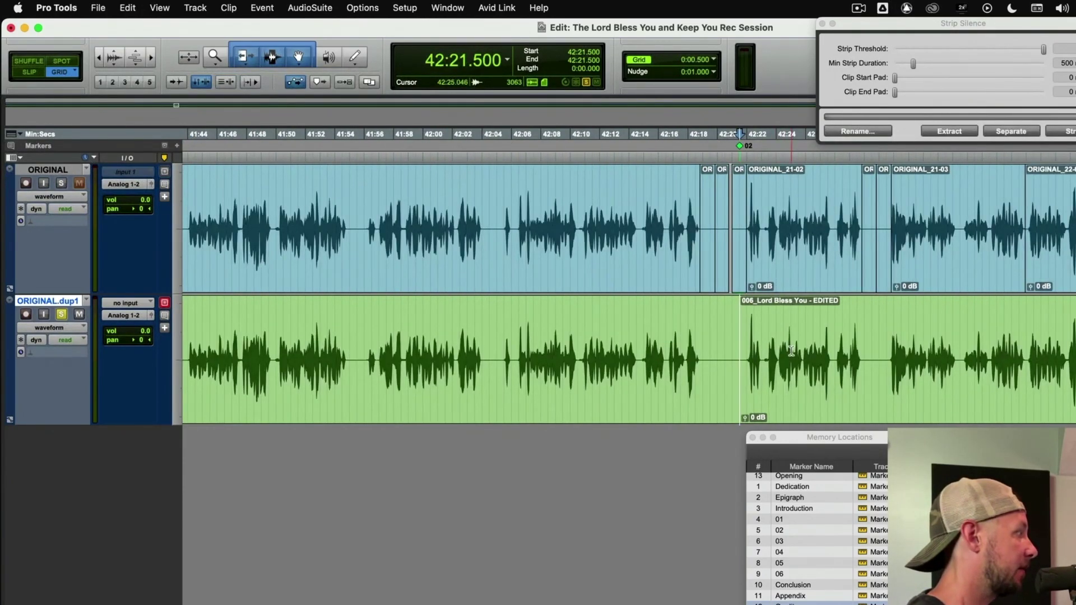
key("KP_Decimal")
key("6")
key("KP_Decimal")
key("KP_Decimal")
key("7")
key("KP_Decimal")
key("KP_Decimal")
key("8")
key("KP_Decimal")
key("KP_Decimal")
key("9")
key("KP_Decimal")
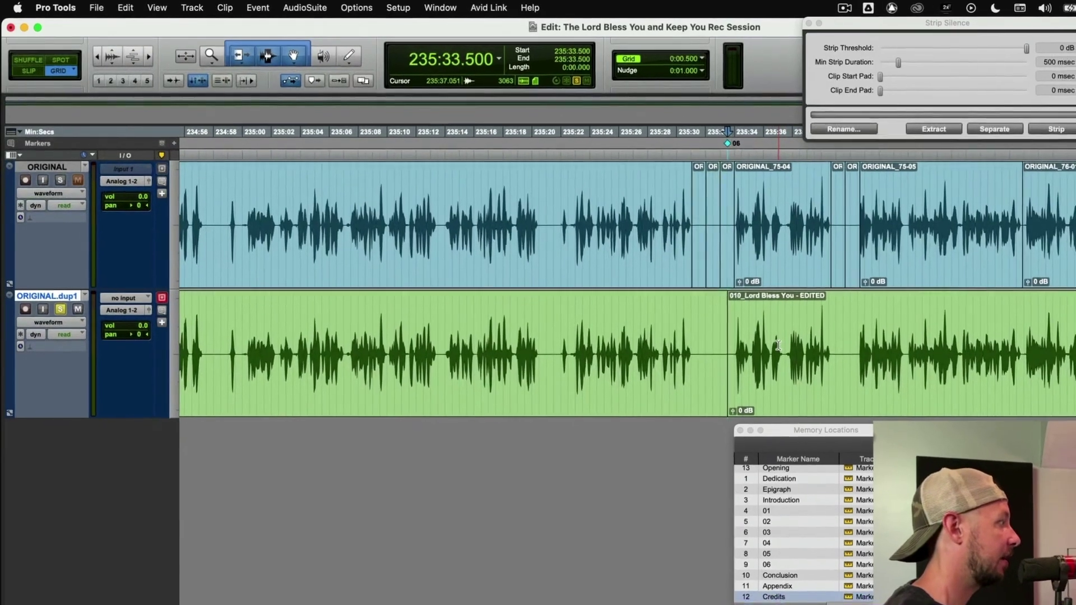
key("KP_Decimal")
key("1")
key("0")
key("KP_Decimal")
key("KP_Decimal")
key("1")
key("1")
key("KP_Decimal")
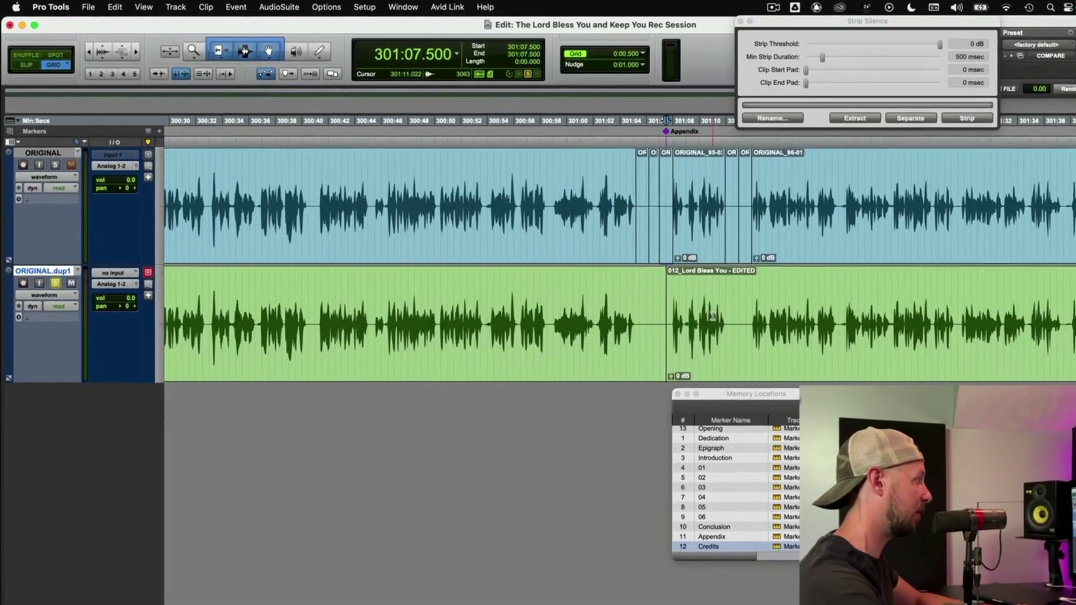
key("KP_Decimal")
key("1")
key("2")
key("KP_Decimal")
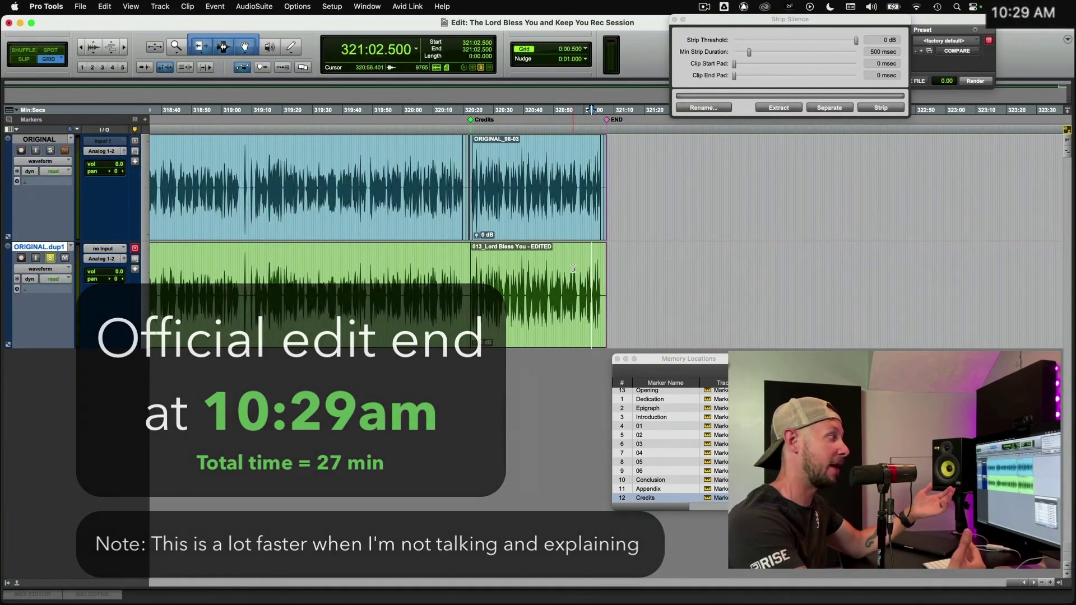
left_click_drag(549, 270, 477, 265)
left_click(502, 263)
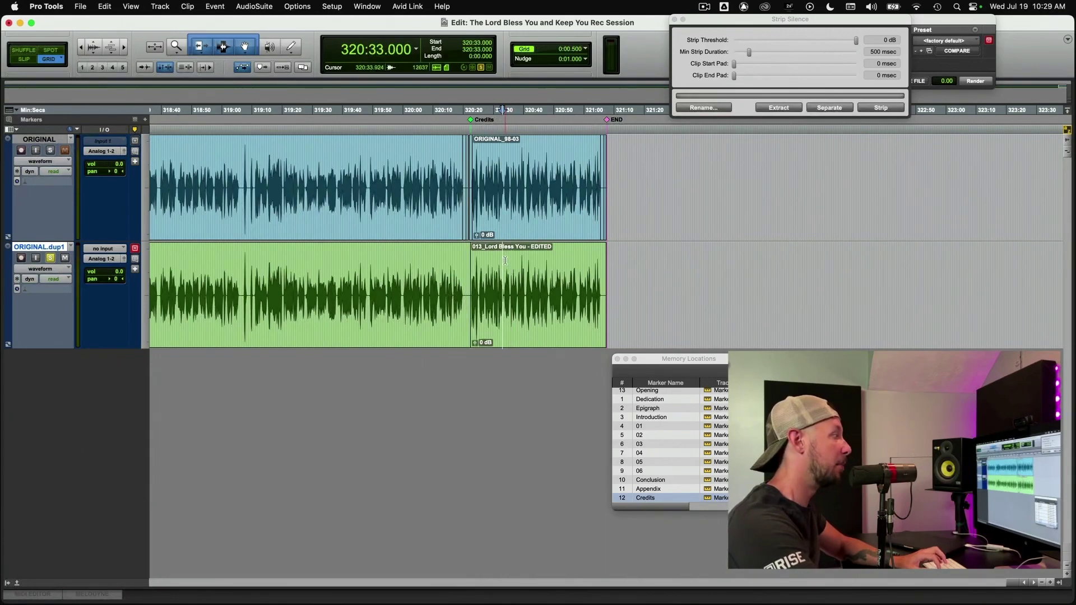